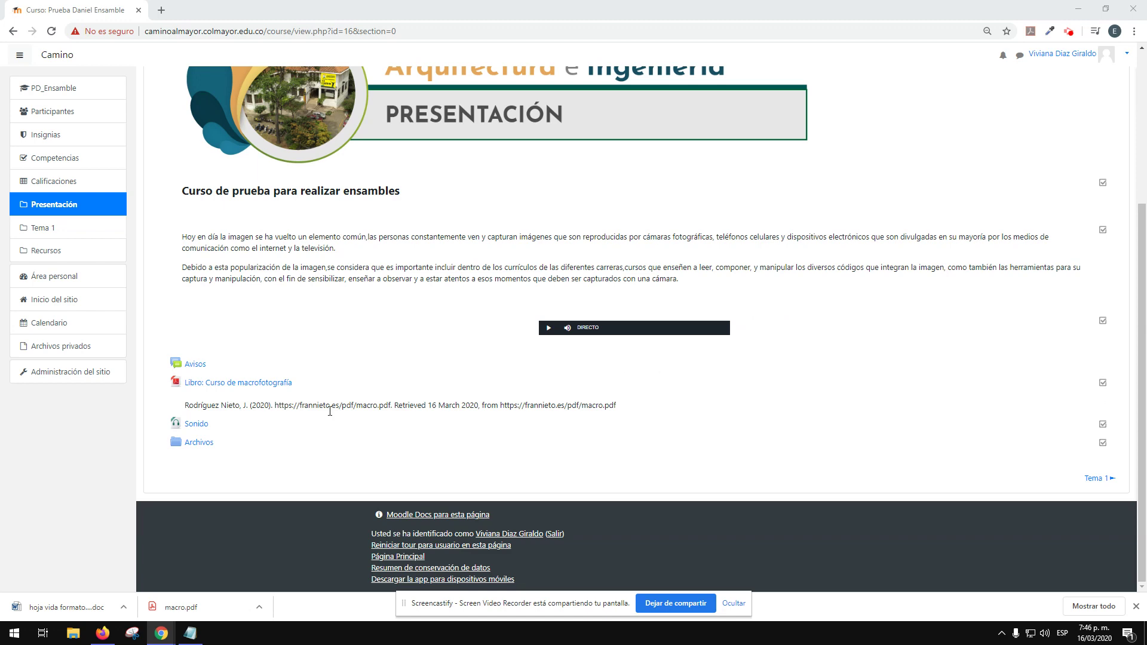
- Turn on editing mode for the course
{"action": "scroll", "coordinate": [305, 454], "scroll_direction": "up", "scroll_amount": 4}
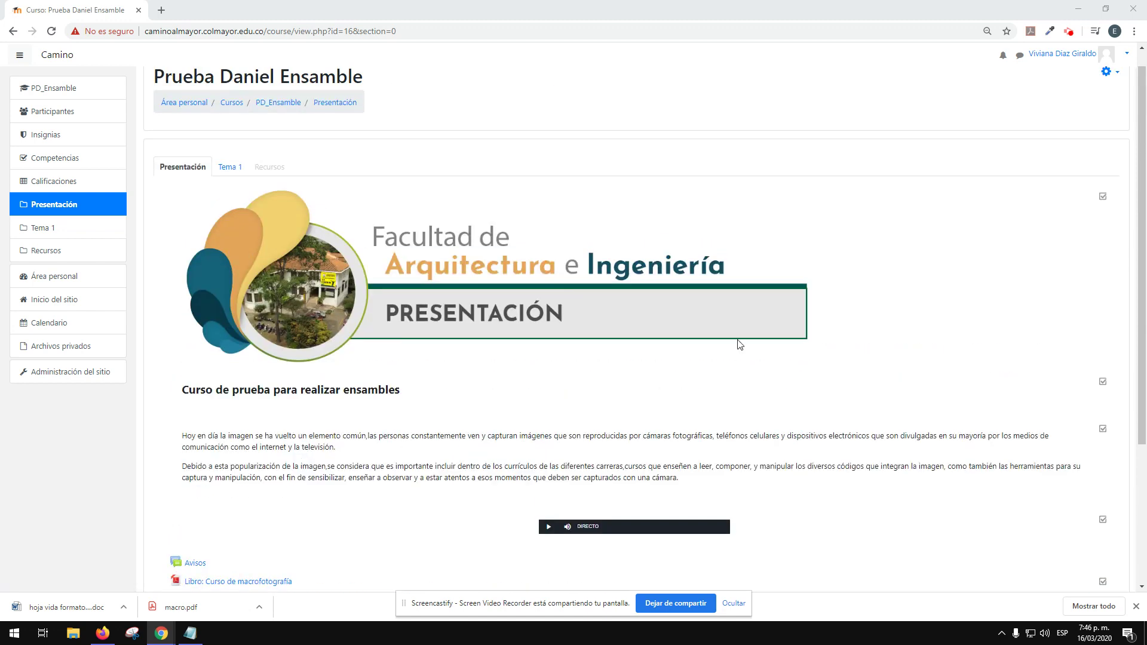
{"action": "scroll", "coordinate": [991, 221], "scroll_direction": "up", "scroll_amount": 1}
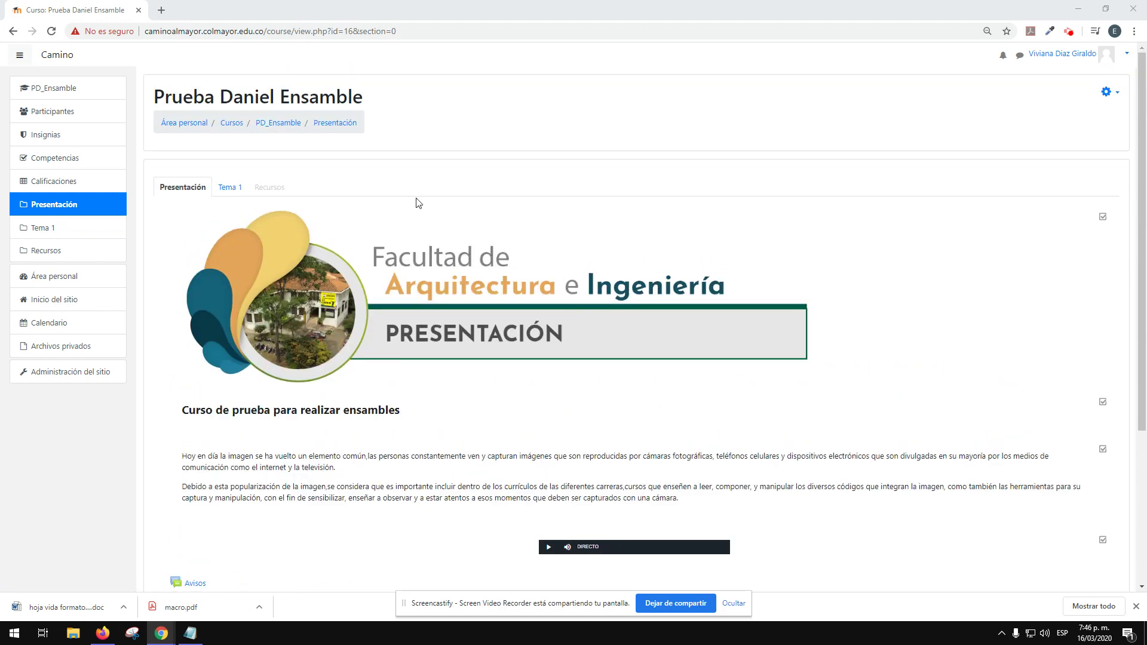
{"action": "left_click", "coordinate": [1105, 93]}
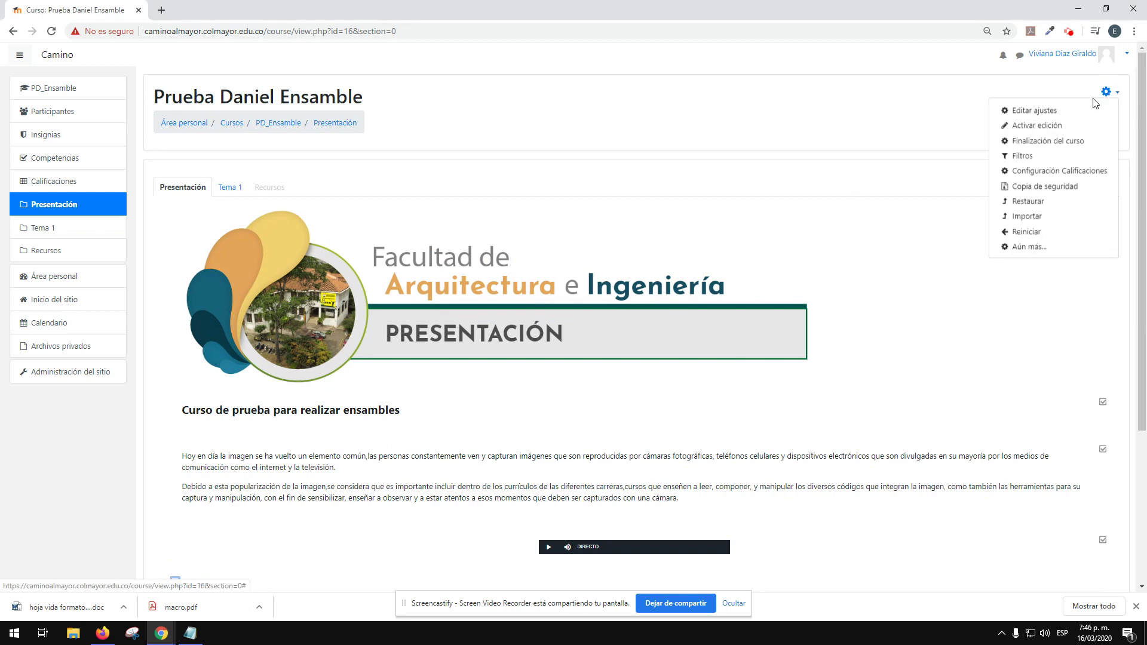
{"action": "left_click", "coordinate": [1037, 127]}
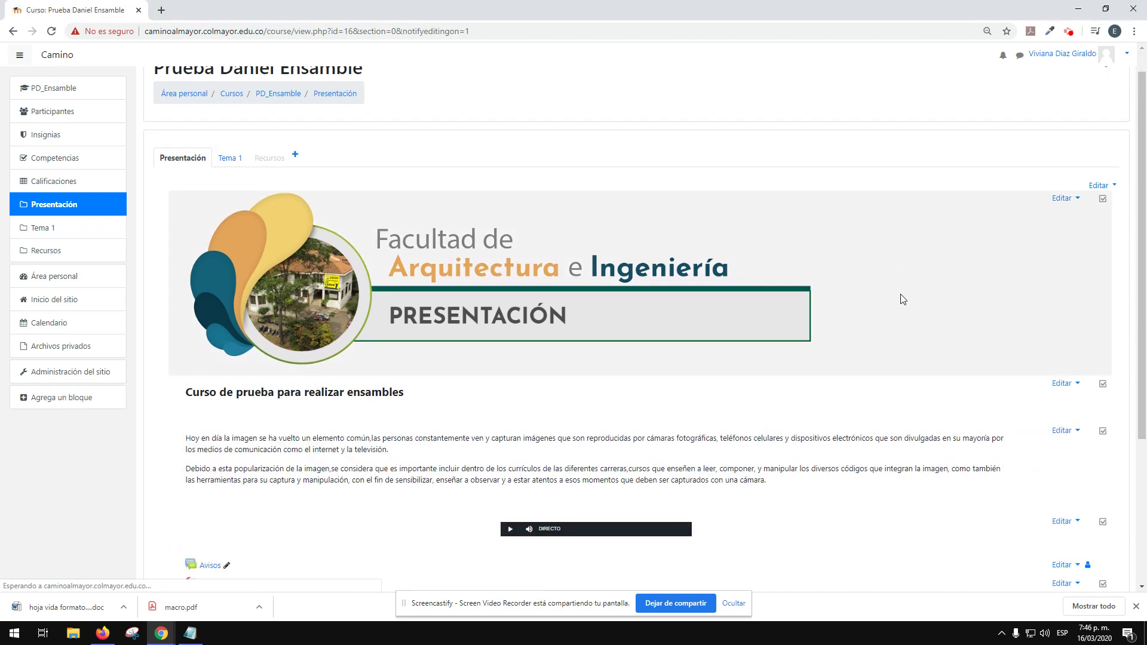
- Add a new Página resource to the Presentación section
{"action": "scroll", "coordinate": [902, 299], "scroll_direction": "down", "scroll_amount": 3}
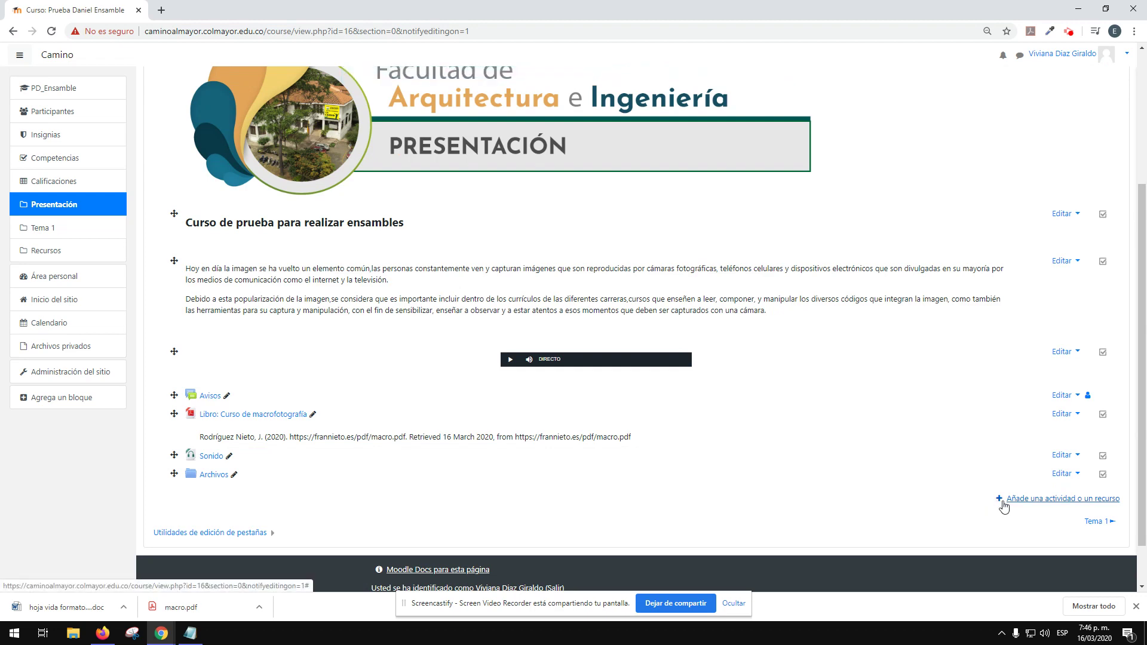
{"action": "left_click", "coordinate": [1081, 504]}
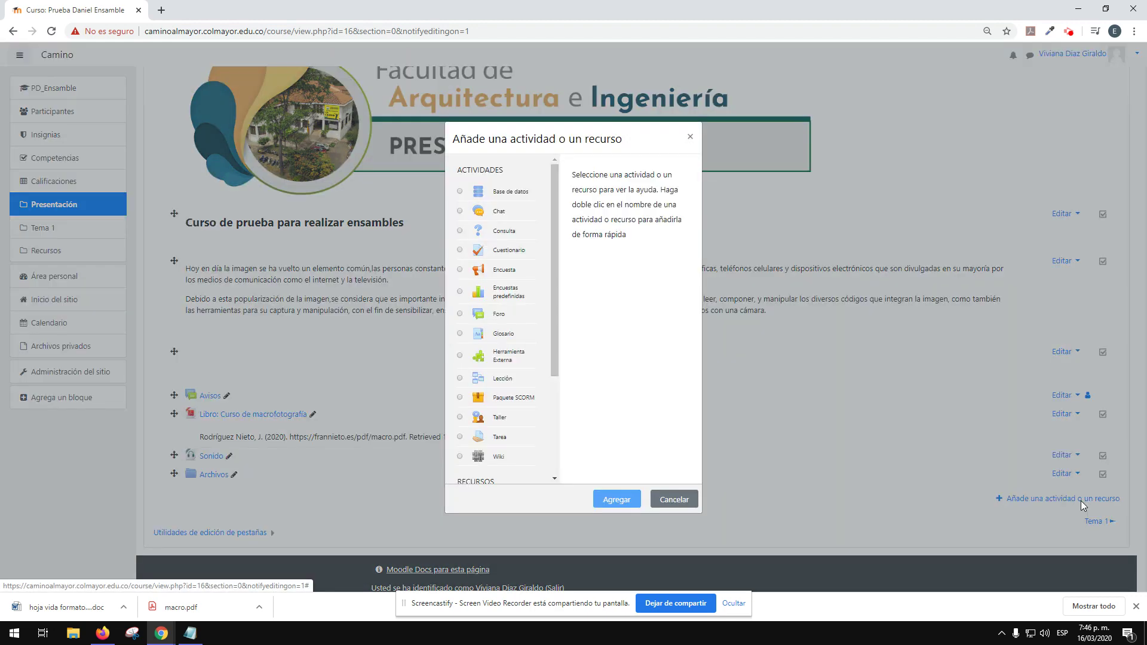
{"action": "scroll", "coordinate": [554, 254], "scroll_direction": "down", "scroll_amount": 3}
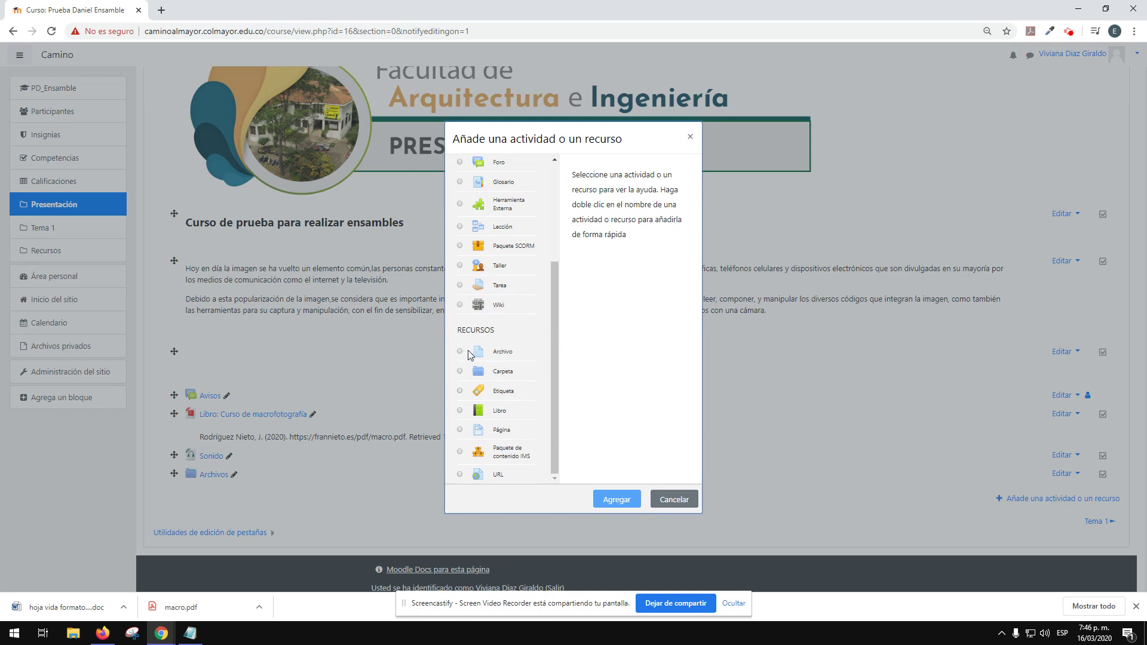
{"action": "left_click", "coordinate": [477, 430]}
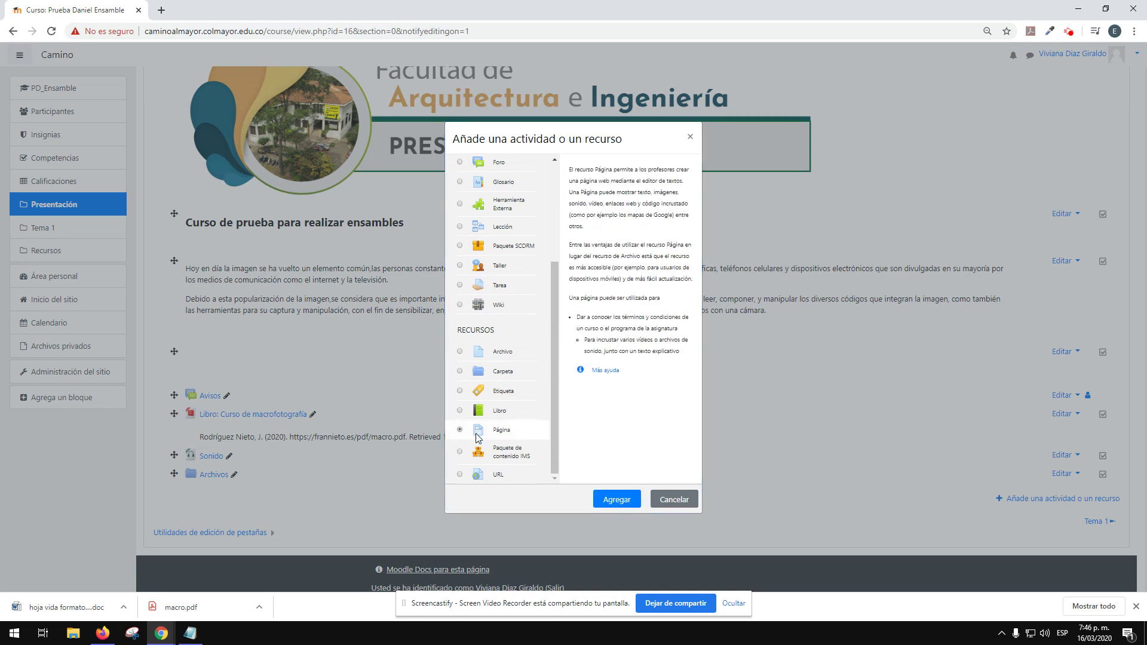
{"action": "left_click", "coordinate": [613, 503]}
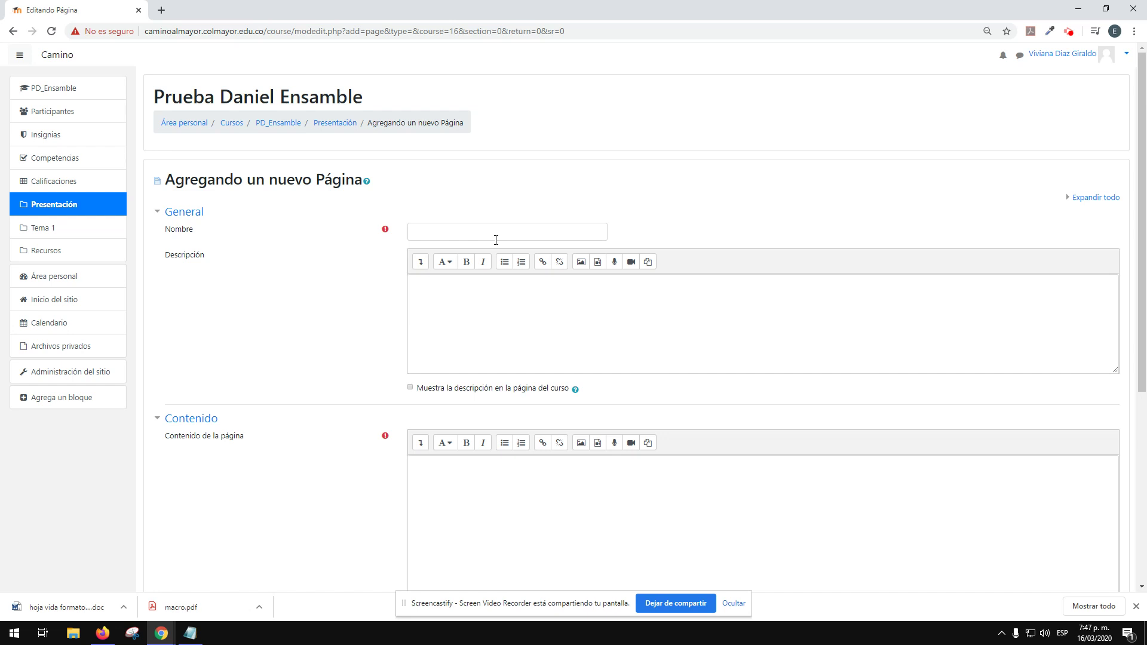
- Name the new page "Página WEB" and leave its description empty
{"action": "left_click", "coordinate": [451, 233]}
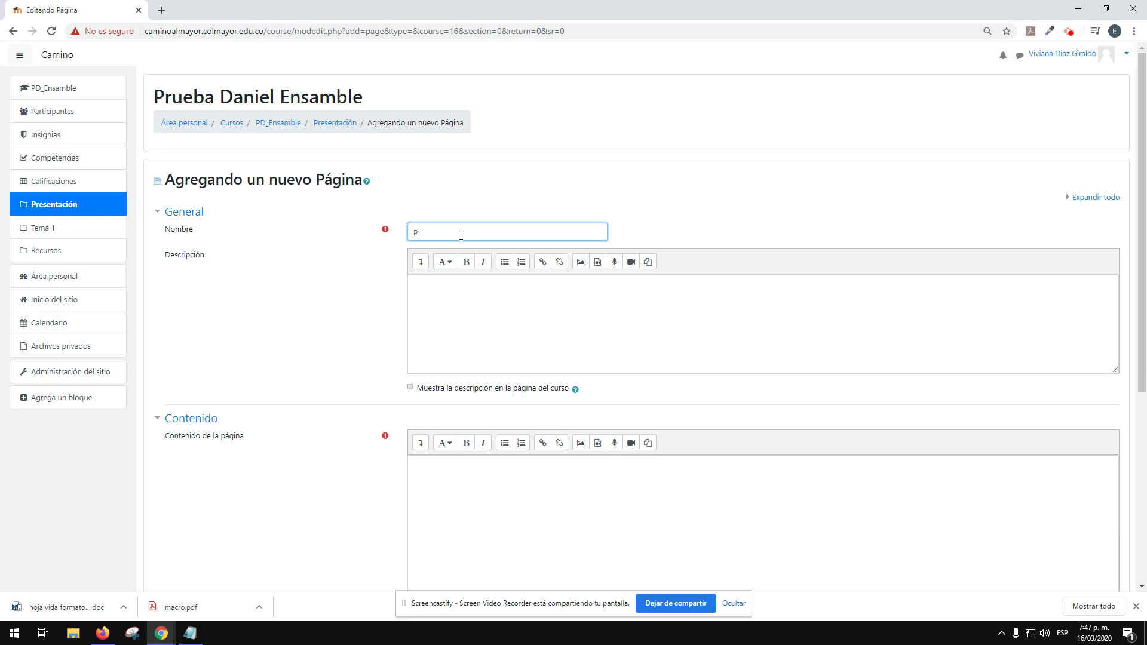
{"action": "key", "text": "BackSpace"}
{"action": "key", "text": "BackSpace"}
{"action": "key", "text": "BackSpace"}
{"action": "key", "text": "BackSpace"}
{"action": "type", "text": "gina"}
{"action": "left_click", "coordinate": [448, 309]}
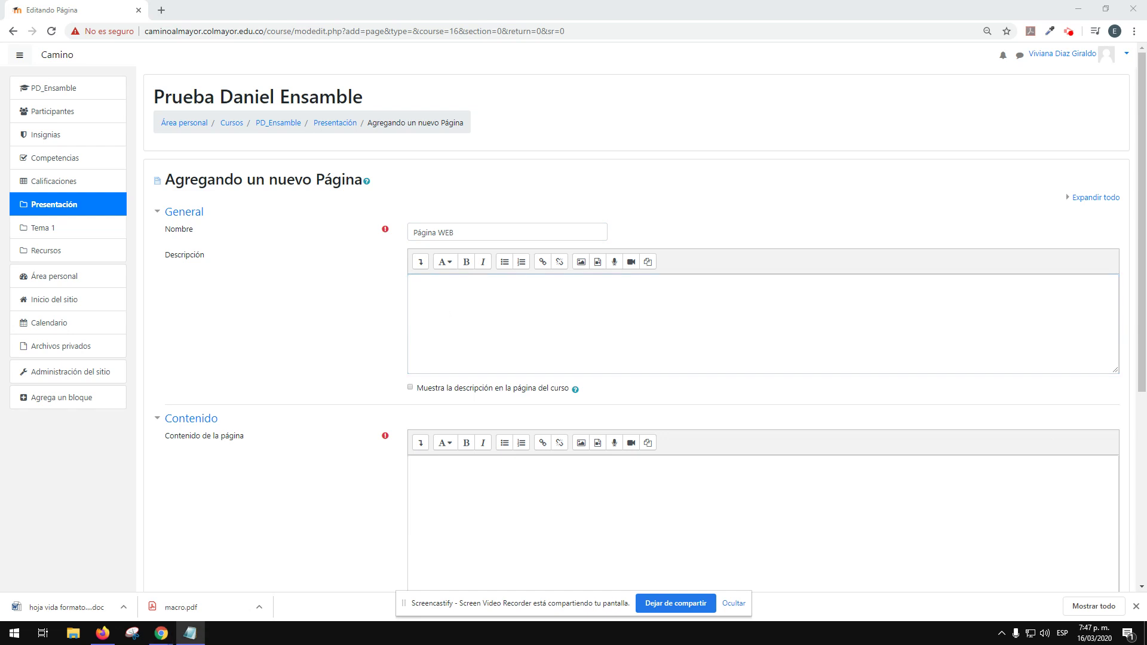
{"action": "left_click", "coordinate": [472, 300]}
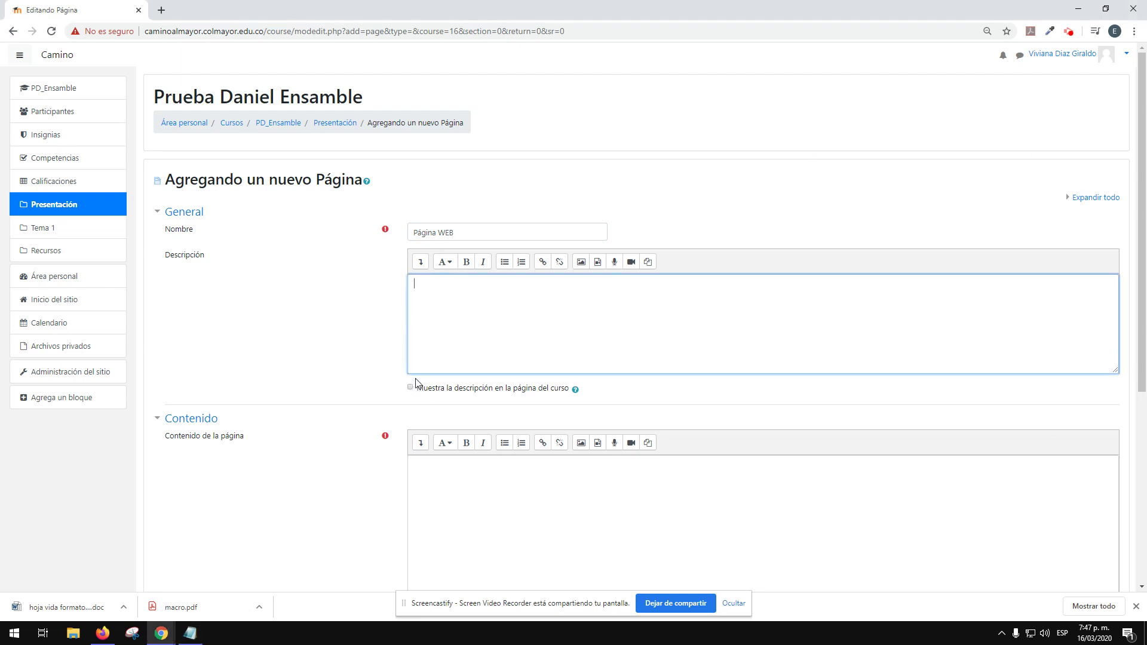
- Enter "Material de estudio:" and the paragraph asking students to review the web contents before the evaluative activities as the page content
{"action": "scroll", "coordinate": [416, 382], "scroll_direction": "down", "scroll_amount": 3}
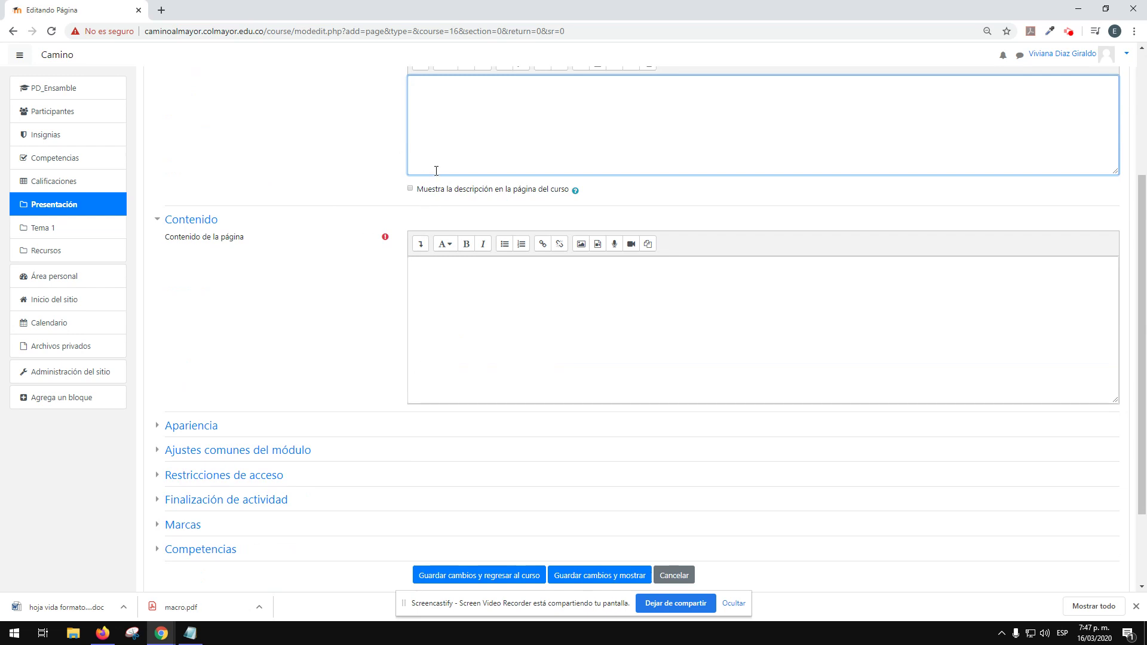
{"action": "left_click", "coordinate": [412, 266]}
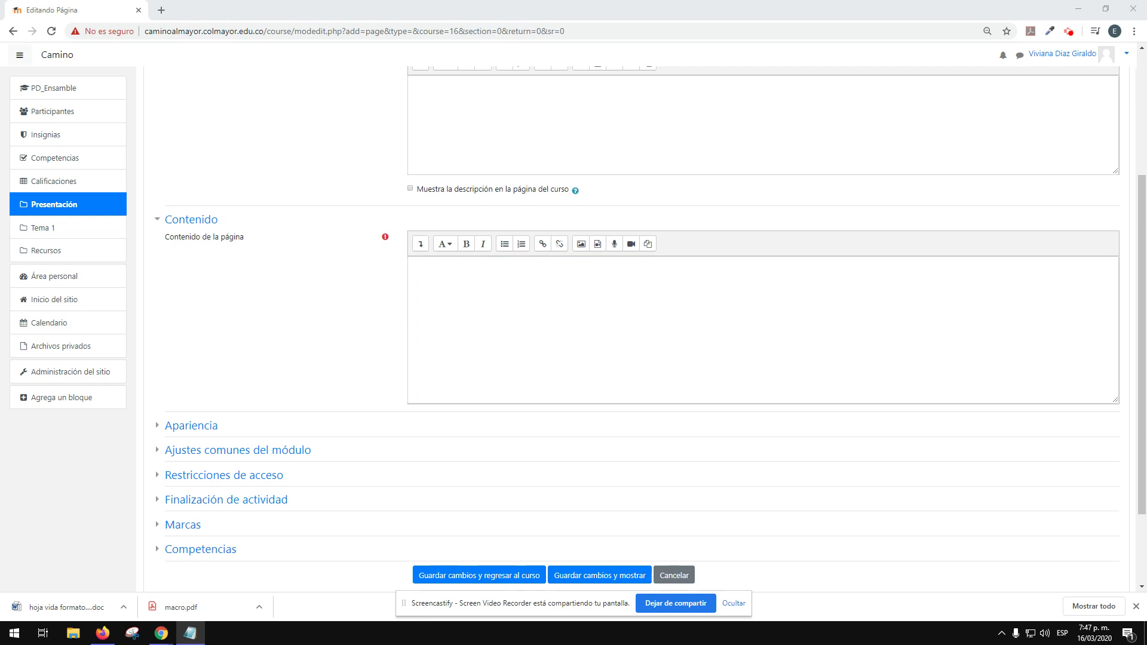
{"action": "left_click", "coordinate": [585, 366]}
{"action": "type", "text": "Material de estudio: Para completar su estudio, por favor revise los siguientes contenidos web antes de realizar las actividades evaluativas."}
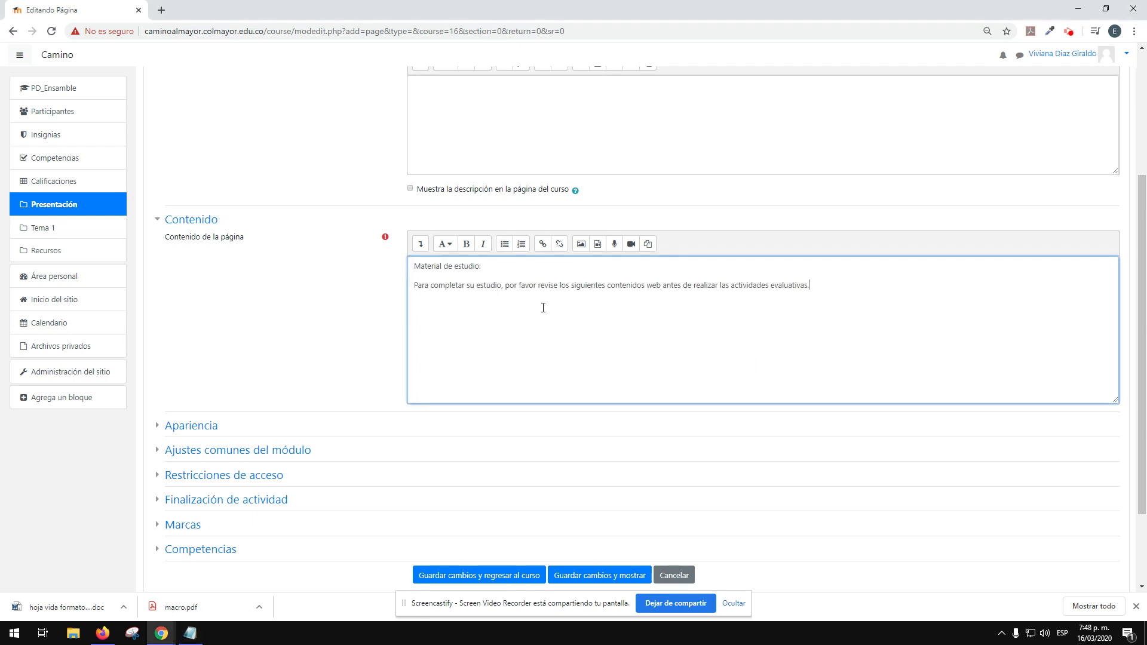
- Make the "Material de estudio:" heading in the page content bold
{"action": "left_click_drag", "start_coordinate": [484, 266], "coordinate": [401, 268]}
{"action": "left_click", "coordinate": [465, 245]}
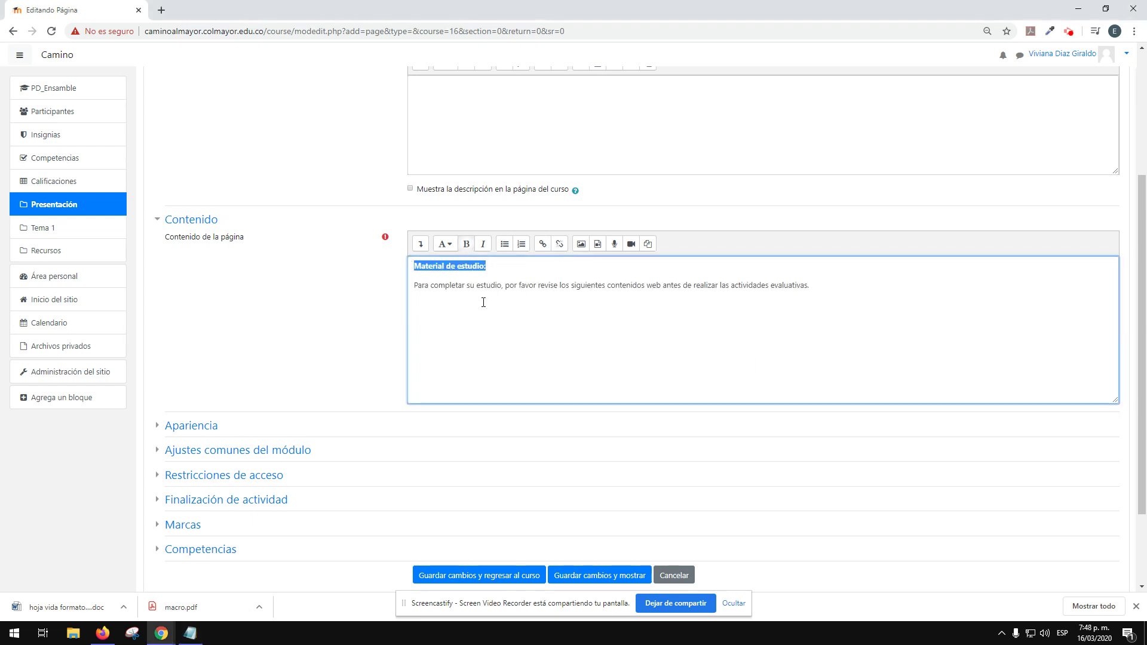
{"action": "left_click", "coordinate": [490, 278]}
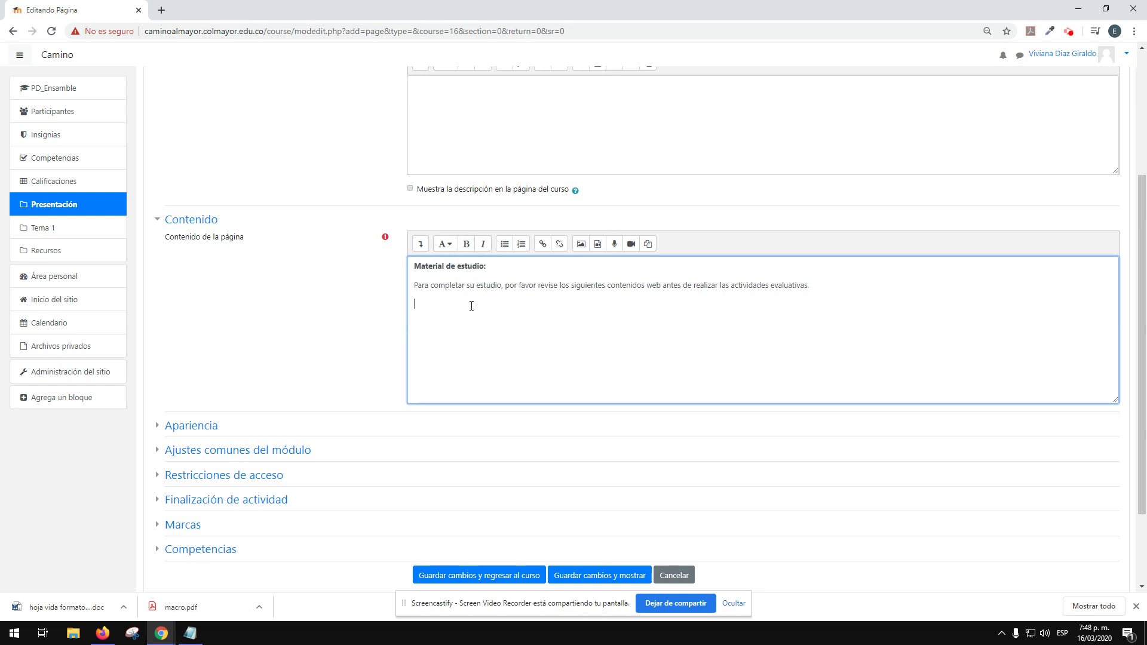
{"action": "key", "text": "alt+Tab"}
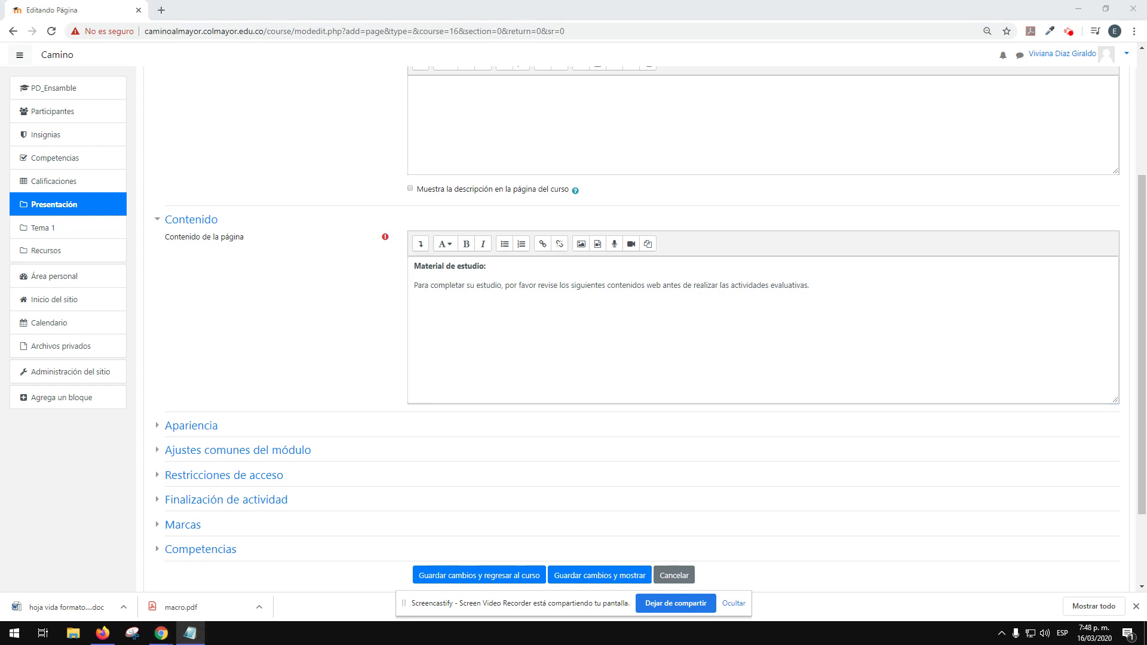
{"action": "left_click", "coordinate": [473, 304]}
{"action": "type", "text": "https://www.colmayor.edu.co/ https://frannieto.es/pdf/macro.pdf"}
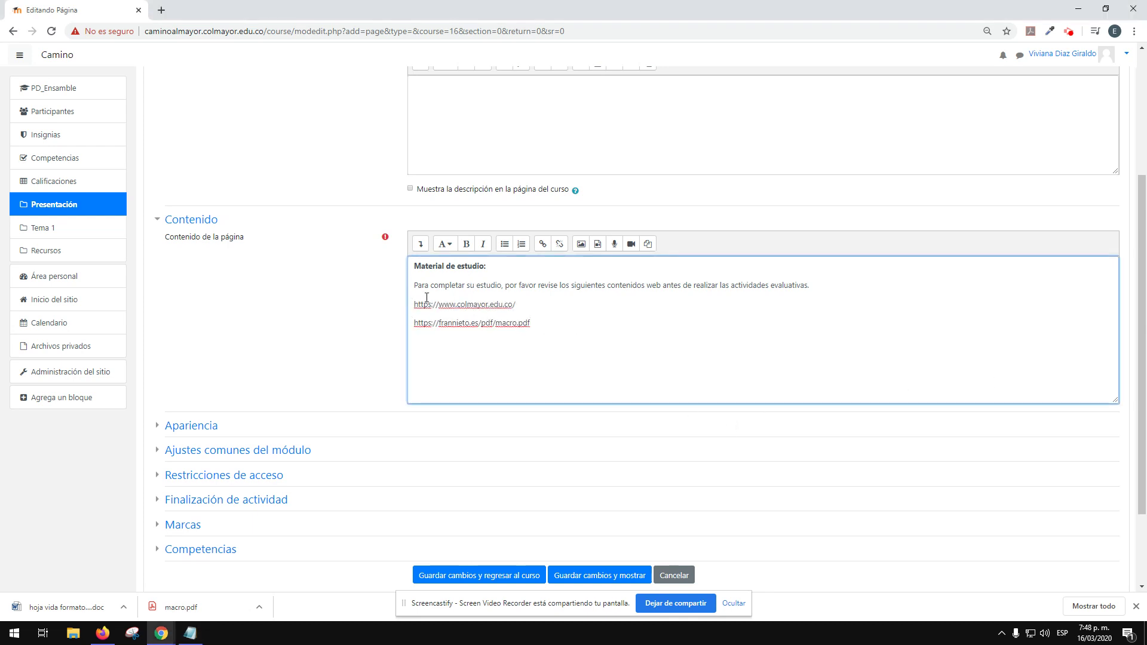
- Format the two web addresses as a numbered list
{"action": "left_click_drag", "start_coordinate": [580, 327], "coordinate": [416, 306]}
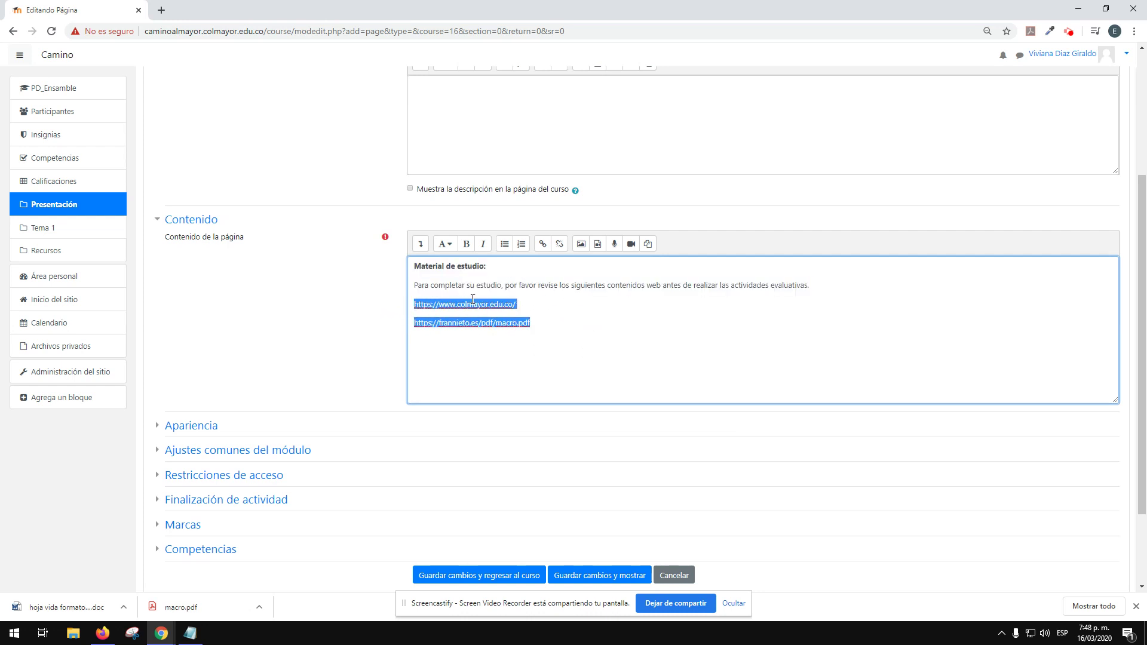
{"action": "left_click", "coordinate": [521, 244]}
{"action": "left_click", "coordinate": [515, 315]}
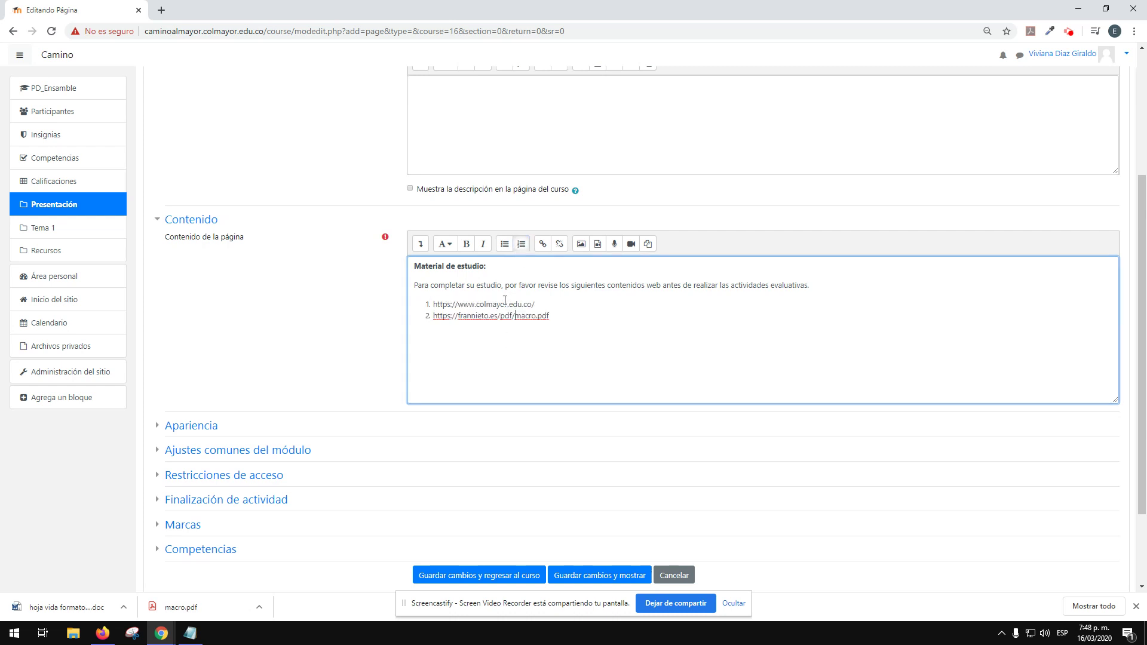
- Review the page's Apariencia options for showing its name, description and last modification date
{"action": "scroll", "coordinate": [469, 256], "scroll_direction": "down", "scroll_amount": 2}
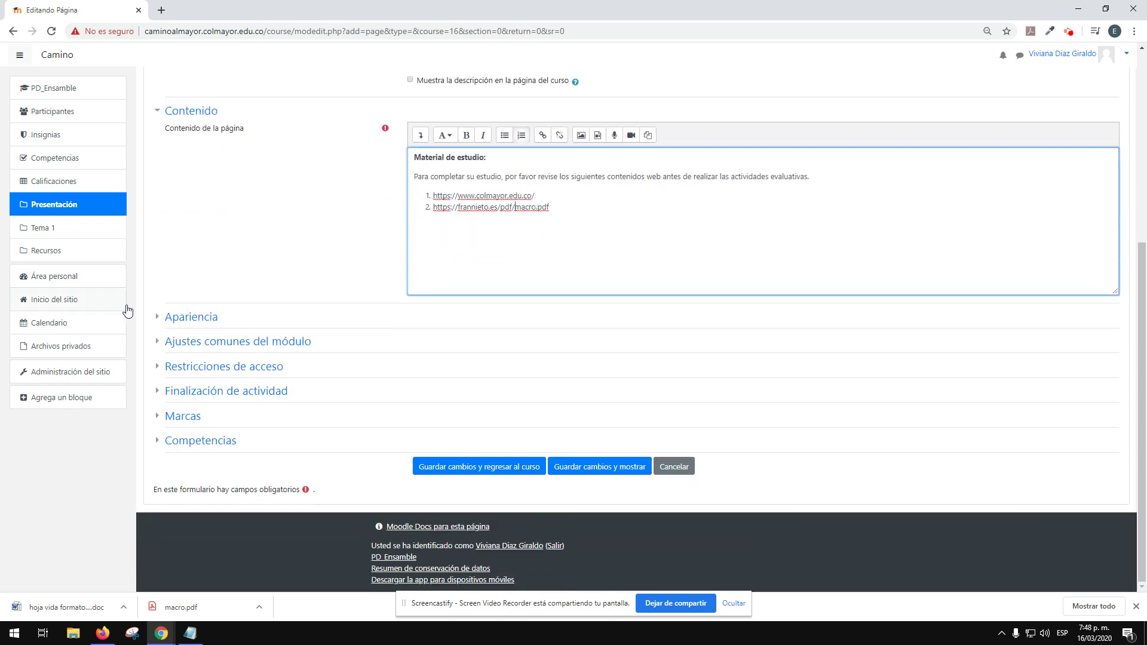
{"action": "left_click", "coordinate": [160, 321]}
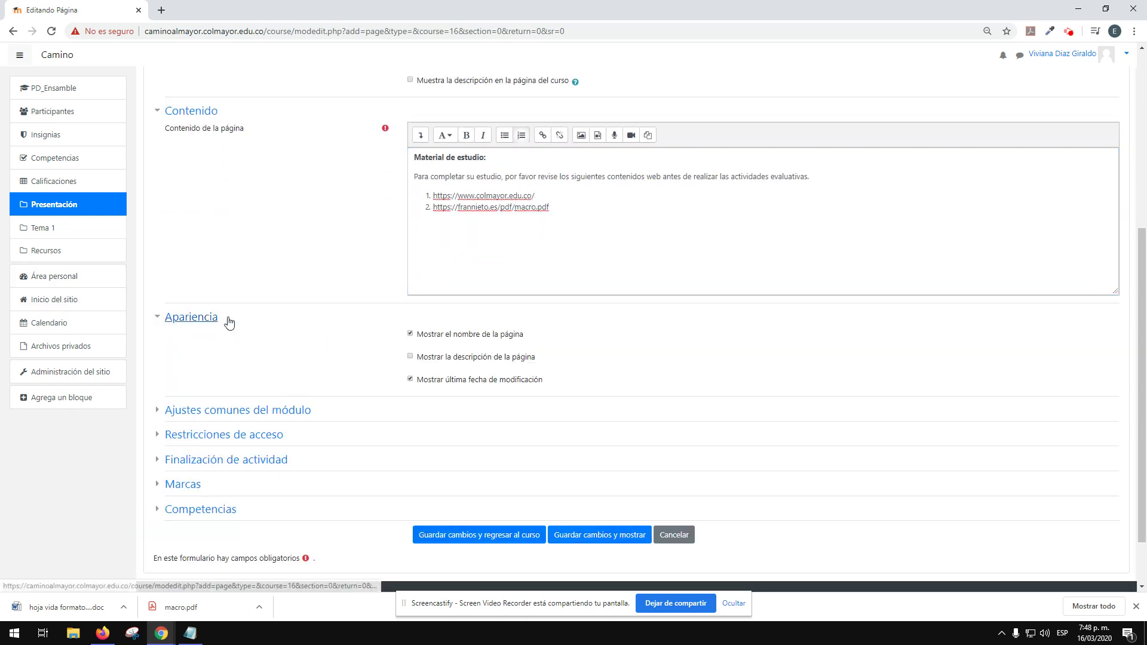
{"action": "scroll", "coordinate": [442, 366], "scroll_direction": "down", "scroll_amount": 1}
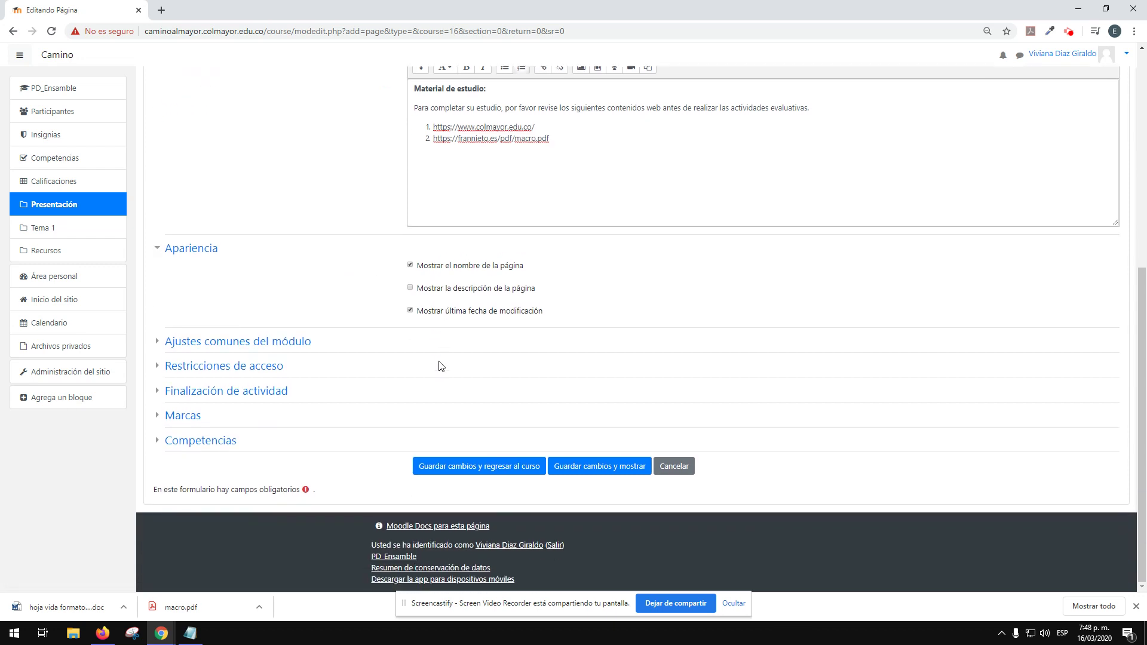
{"action": "left_click", "coordinate": [410, 289]}
{"action": "left_click", "coordinate": [410, 289]}
{"action": "scroll", "coordinate": [418, 296], "scroll_direction": "up", "scroll_amount": 7}
{"action": "left_click", "coordinate": [436, 323]}
{"action": "scroll", "coordinate": [443, 317], "scroll_direction": "down", "scroll_amount": 4}
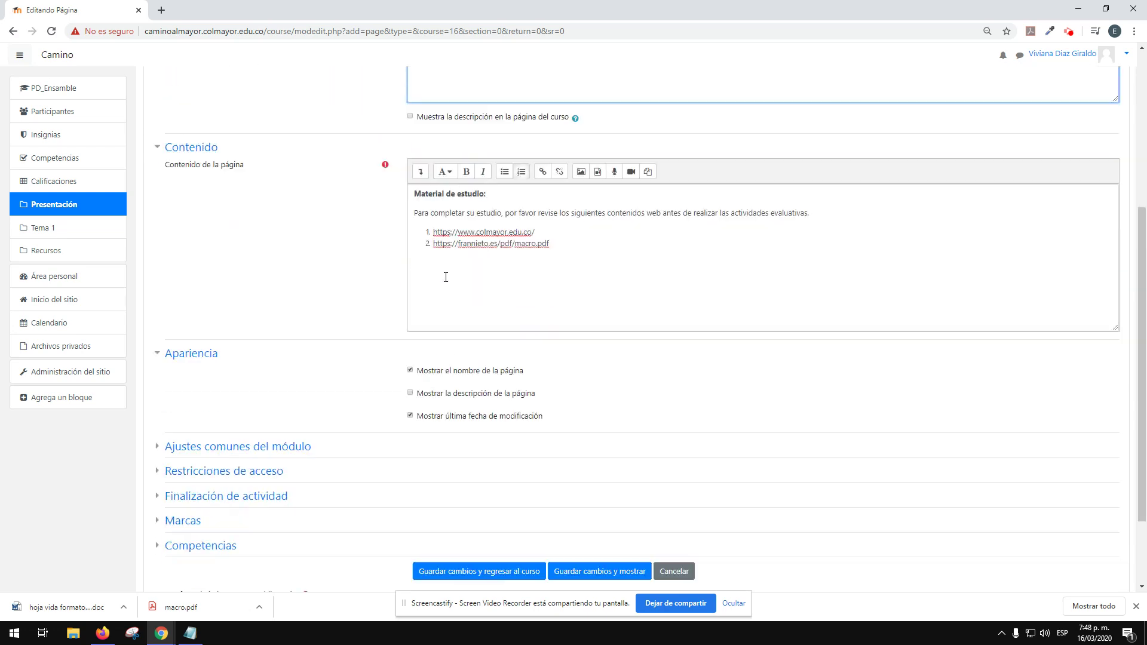
{"action": "scroll", "coordinate": [445, 277], "scroll_direction": "down", "scroll_amount": 3}
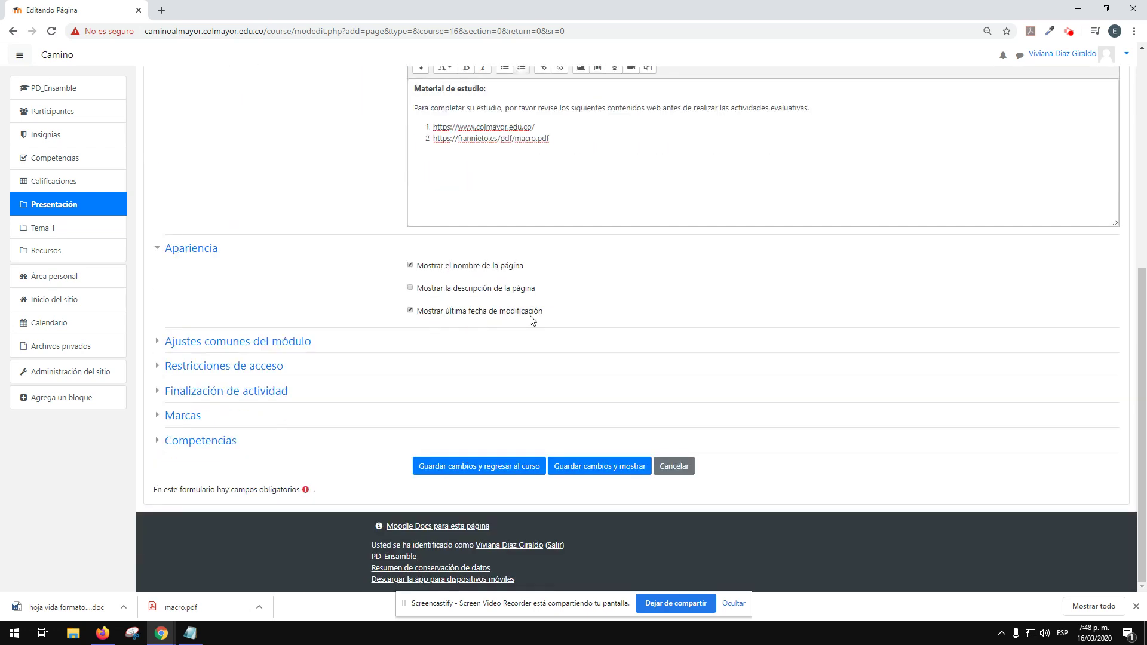
- Save and display the page, return to the Presentación section and open Página WEB from there
{"action": "left_click", "coordinate": [599, 472]}
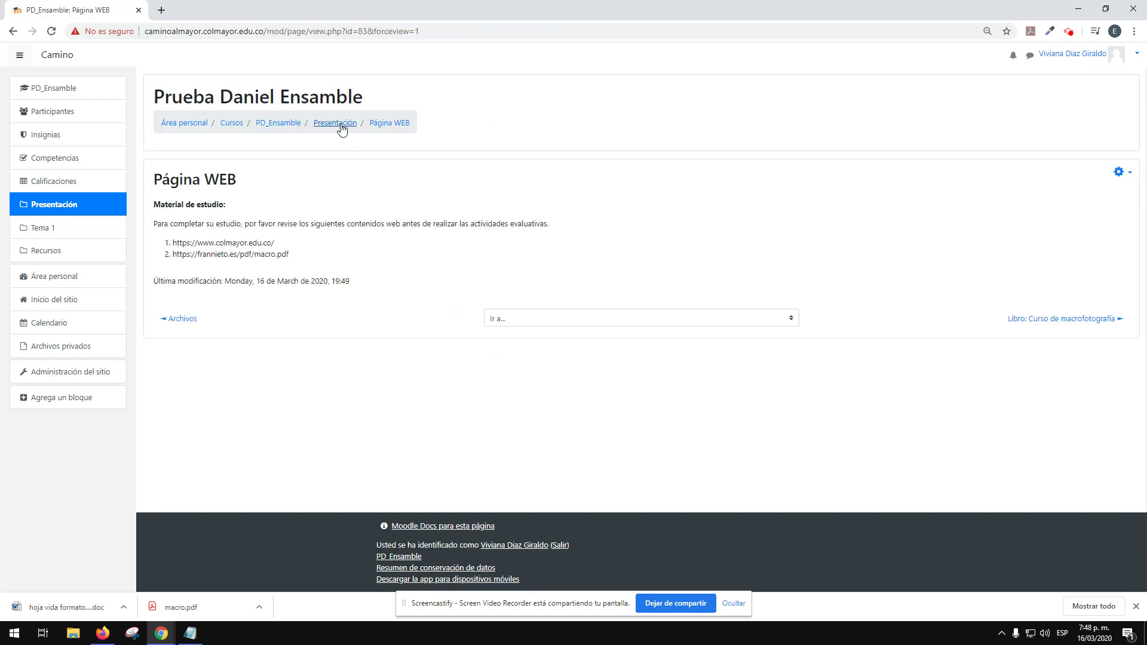
{"action": "left_click", "coordinate": [342, 129]}
{"action": "scroll", "coordinate": [241, 386], "scroll_direction": "down", "scroll_amount": 5}
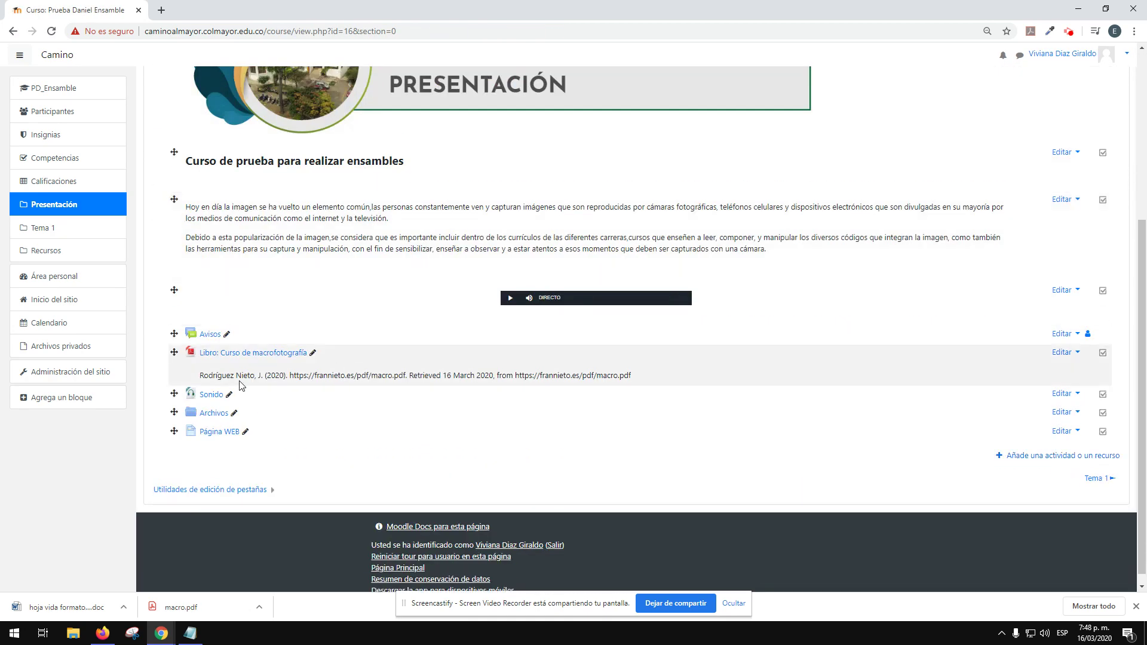
{"action": "left_click", "coordinate": [212, 434]}
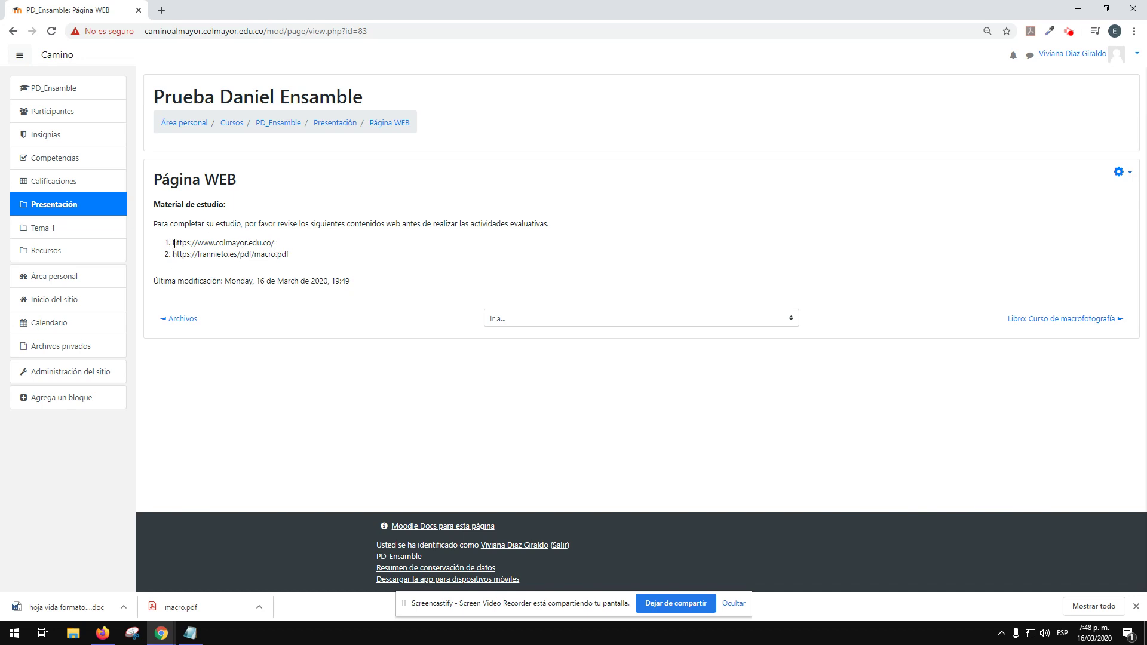
- Check whether the two web addresses on the published page can be followed as links
{"action": "left_click_drag", "start_coordinate": [174, 243], "coordinate": [272, 239]}
{"action": "left_click", "coordinate": [281, 245]}
{"action": "triple_click", "coordinate": [257, 242]}
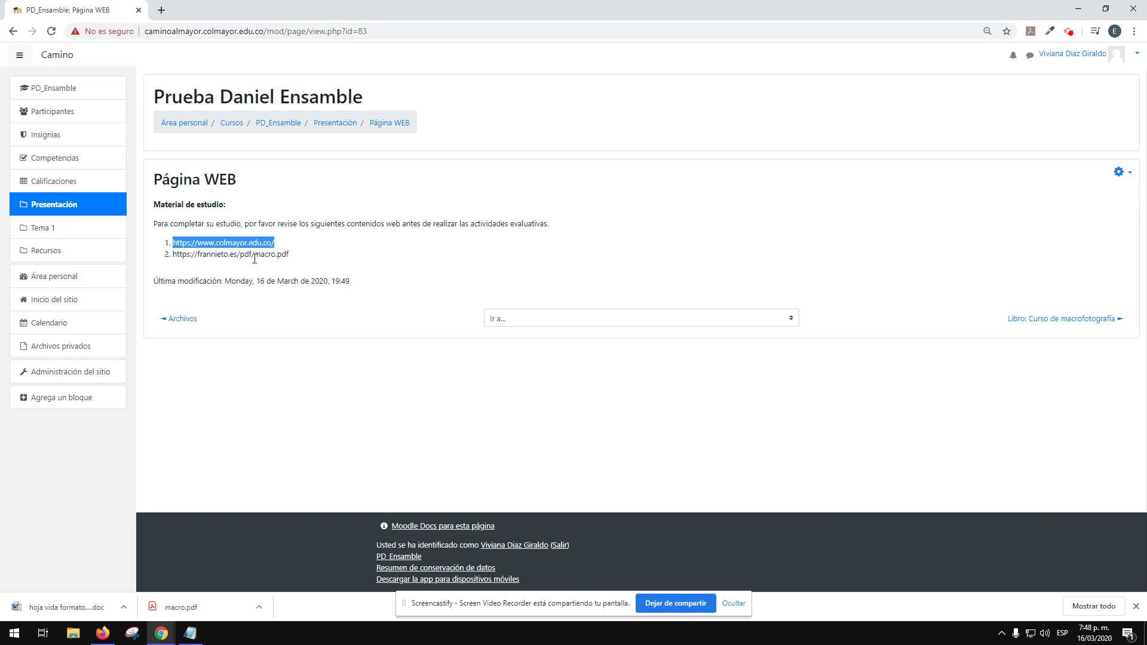
{"action": "double_click", "coordinate": [263, 254]}
{"action": "left_click", "coordinate": [255, 244]}
{"action": "triple_click", "coordinate": [255, 244]}
{"action": "triple_click", "coordinate": [255, 254]}
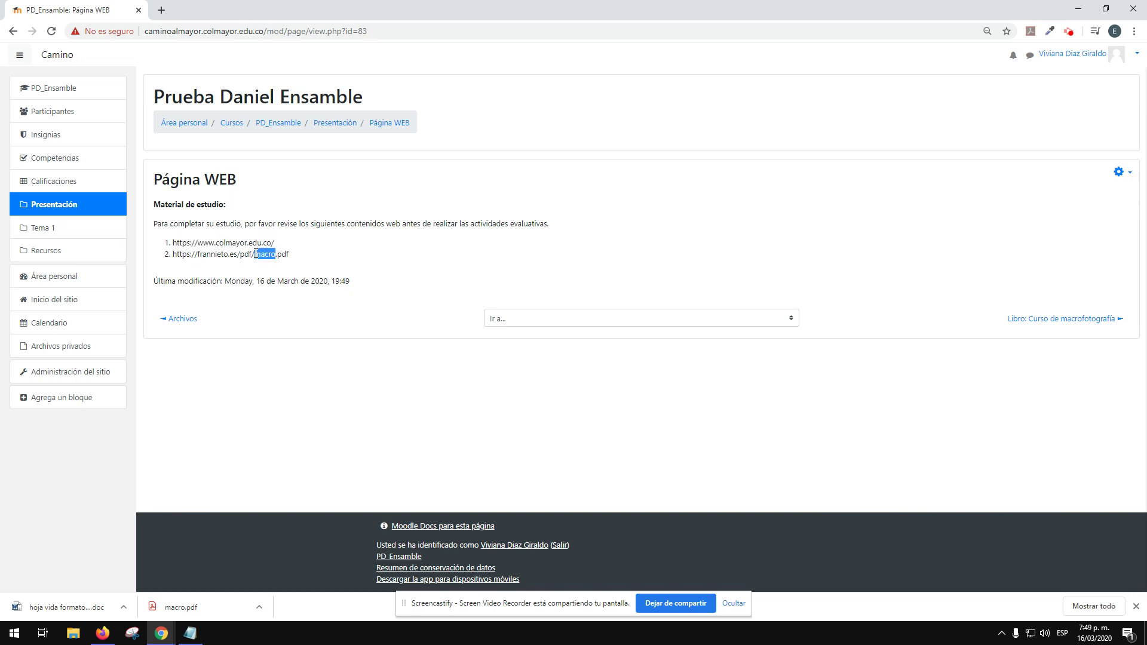
{"action": "double_click", "coordinate": [254, 241]}
{"action": "double_click", "coordinate": [256, 254]}
{"action": "triple_click", "coordinate": [255, 254]}
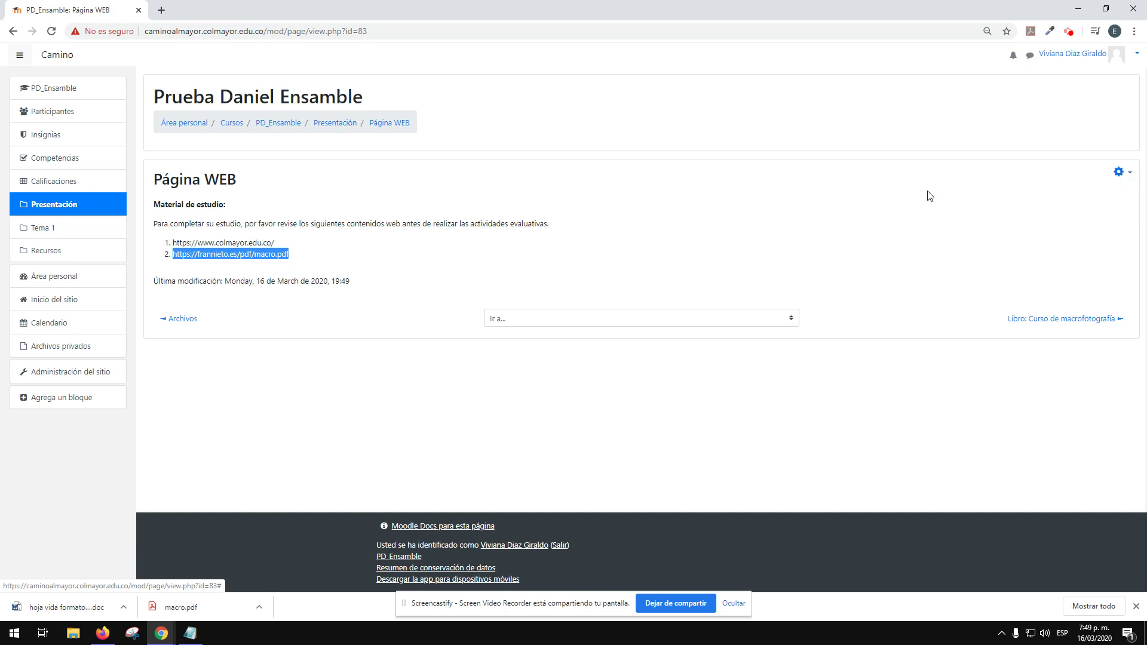
{"action": "left_click", "coordinate": [253, 251]}
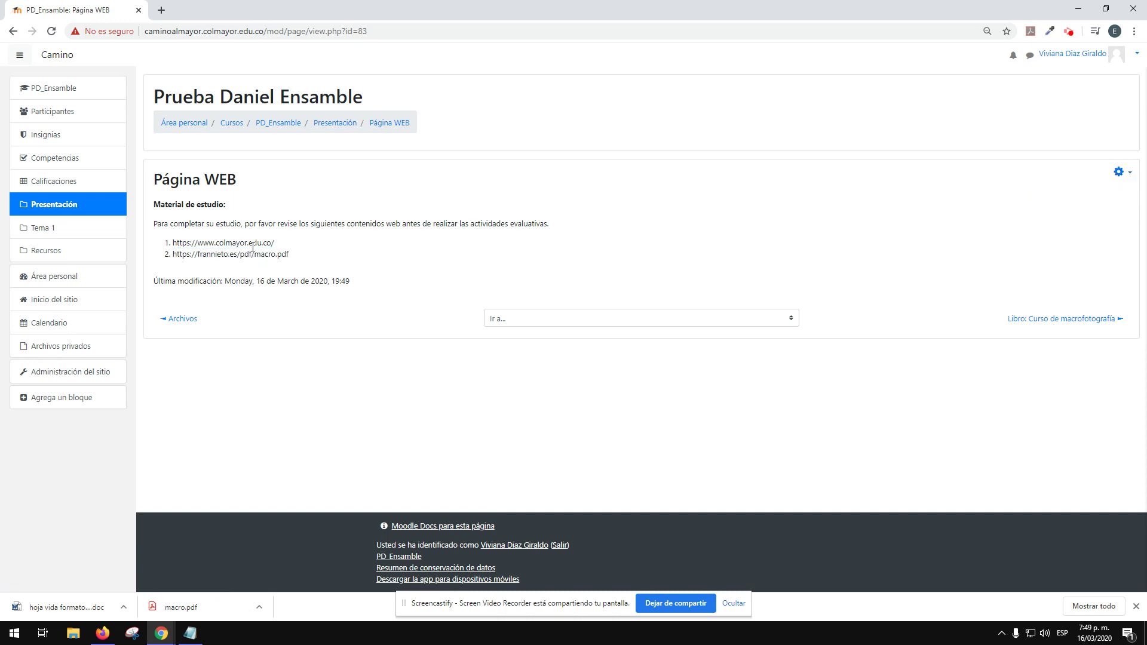
{"action": "triple_click", "coordinate": [251, 243]}
{"action": "double_click", "coordinate": [262, 252]}
{"action": "double_click", "coordinate": [262, 252]}
{"action": "double_click", "coordinate": [285, 253]}
{"action": "left_click", "coordinate": [262, 255]}
- Open the settings of Página WEB for editing at its content section
{"action": "left_click", "coordinate": [1121, 174]}
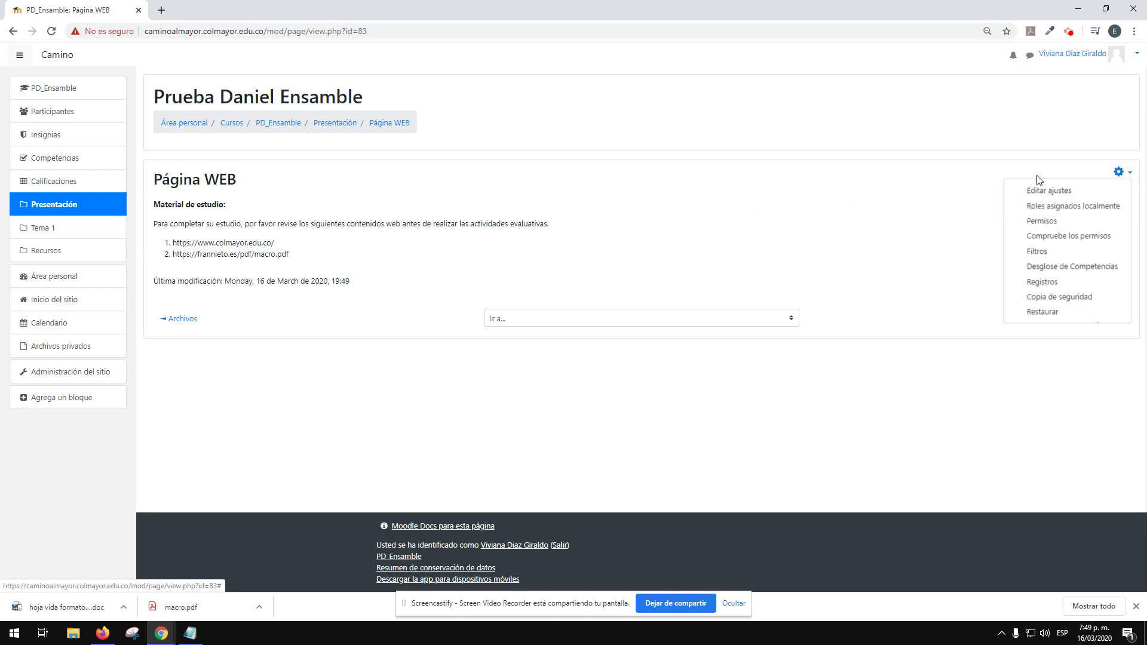
{"action": "left_click", "coordinate": [1046, 190]}
{"action": "scroll", "coordinate": [537, 302], "scroll_direction": "down", "scroll_amount": 3}
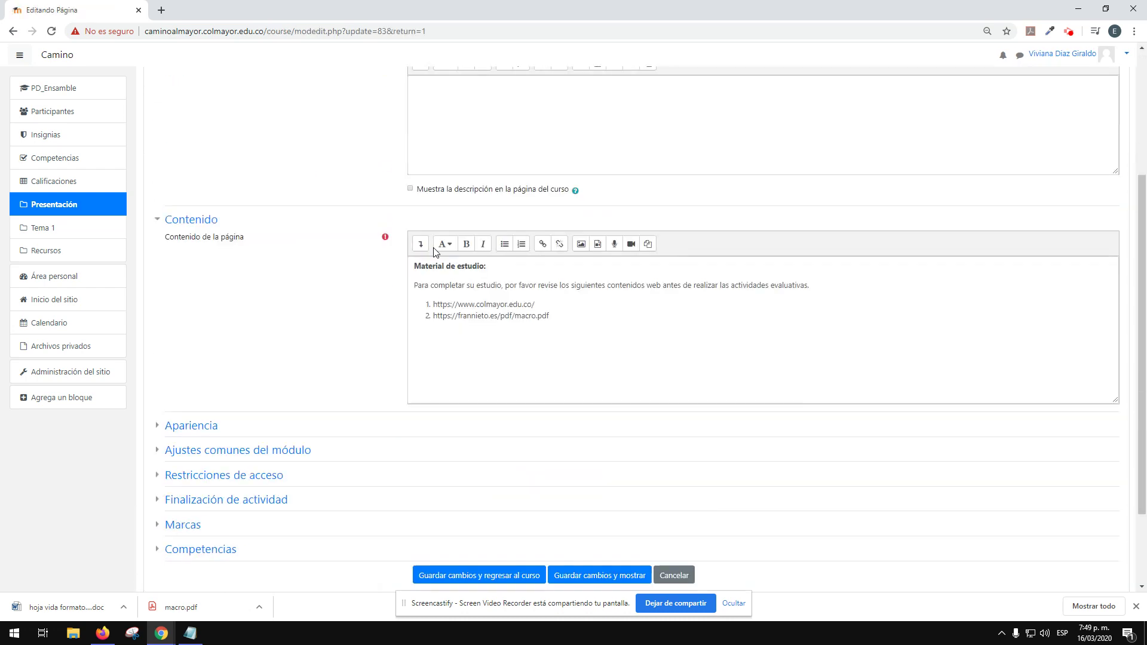
{"action": "left_click_drag", "start_coordinate": [535, 305], "coordinate": [432, 305]}
{"action": "key", "text": "ctrl+c"}
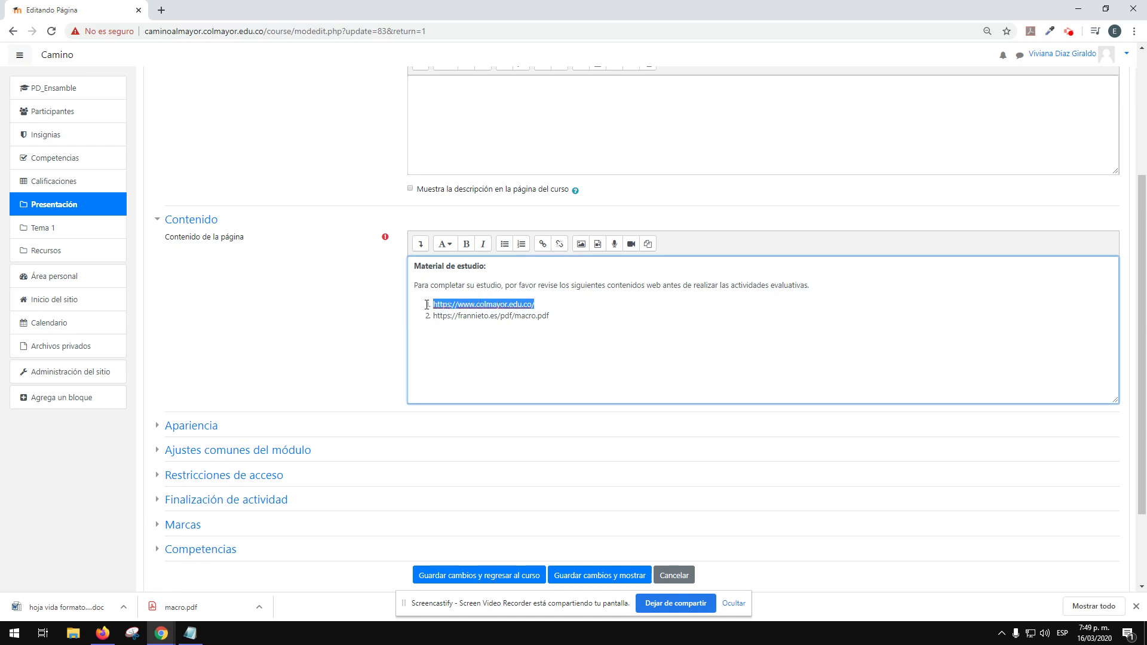
{"action": "left_click", "coordinate": [543, 246]}
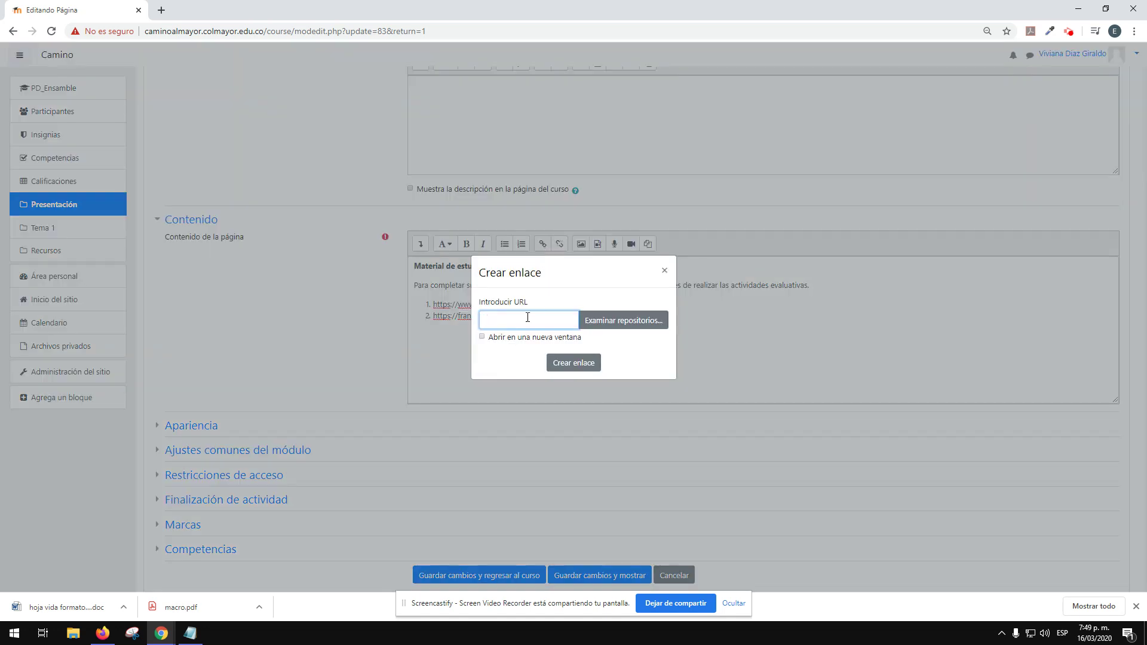
{"action": "key", "text": "alt+Tab"}
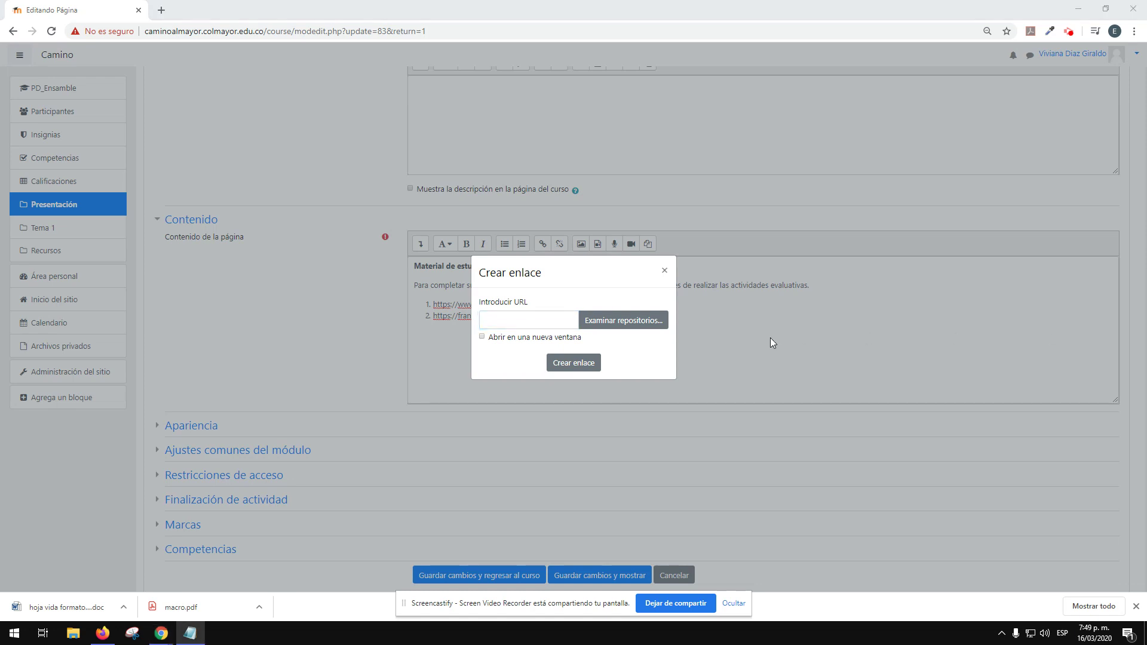
{"action": "key", "text": "alt+Tab"}
{"action": "key", "text": "ctrl+v"}
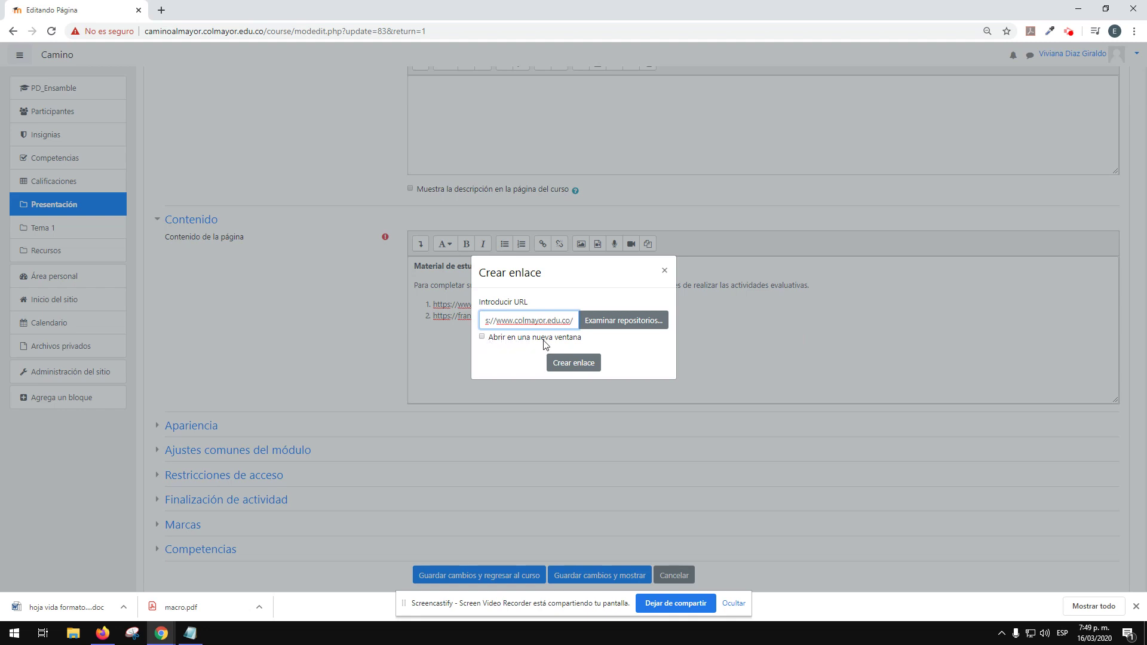
{"action": "left_click", "coordinate": [482, 337]}
{"action": "left_click", "coordinate": [573, 364]}
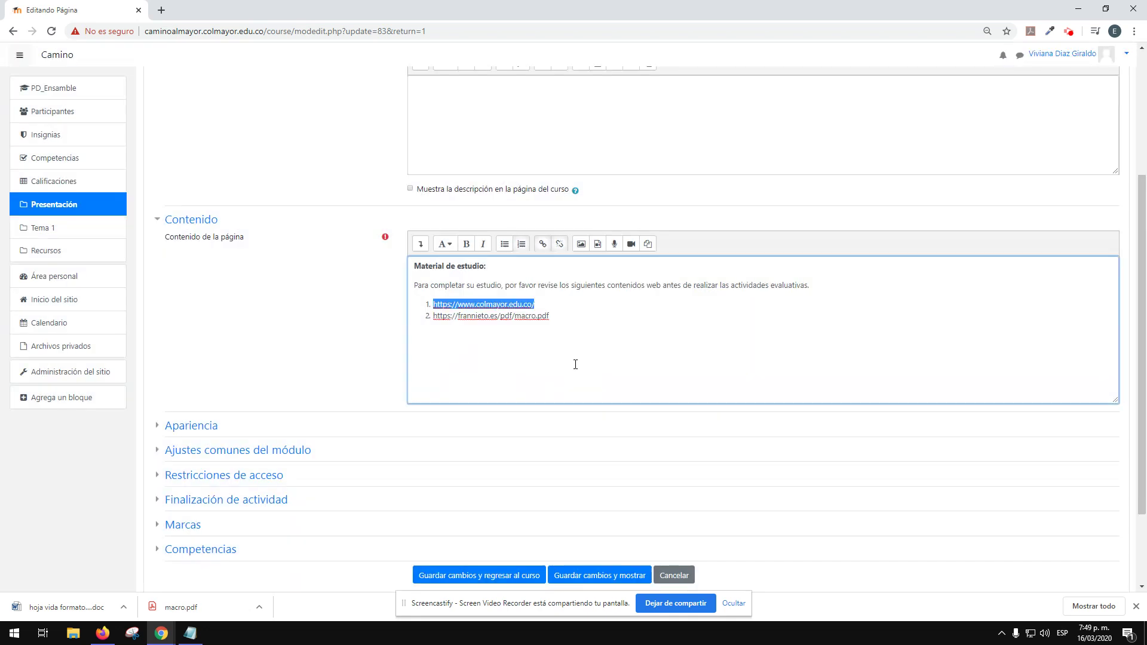
{"action": "left_click_drag", "start_coordinate": [565, 319], "coordinate": [426, 330]}
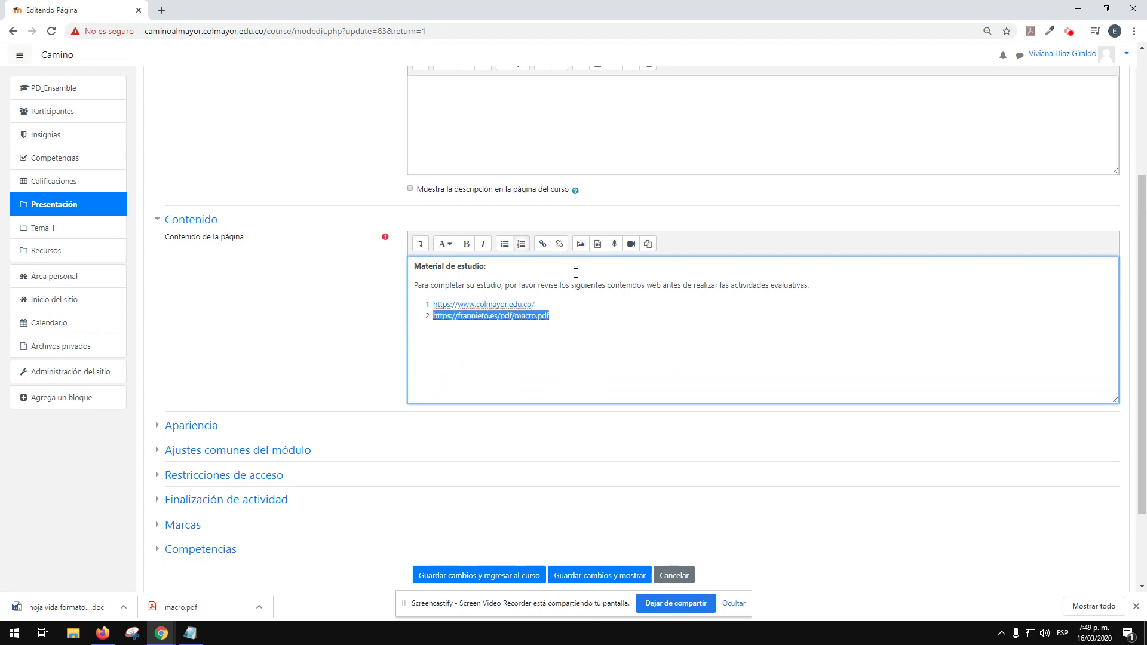
{"action": "left_click", "coordinate": [540, 244]}
{"action": "key", "text": "ctrl+v"}
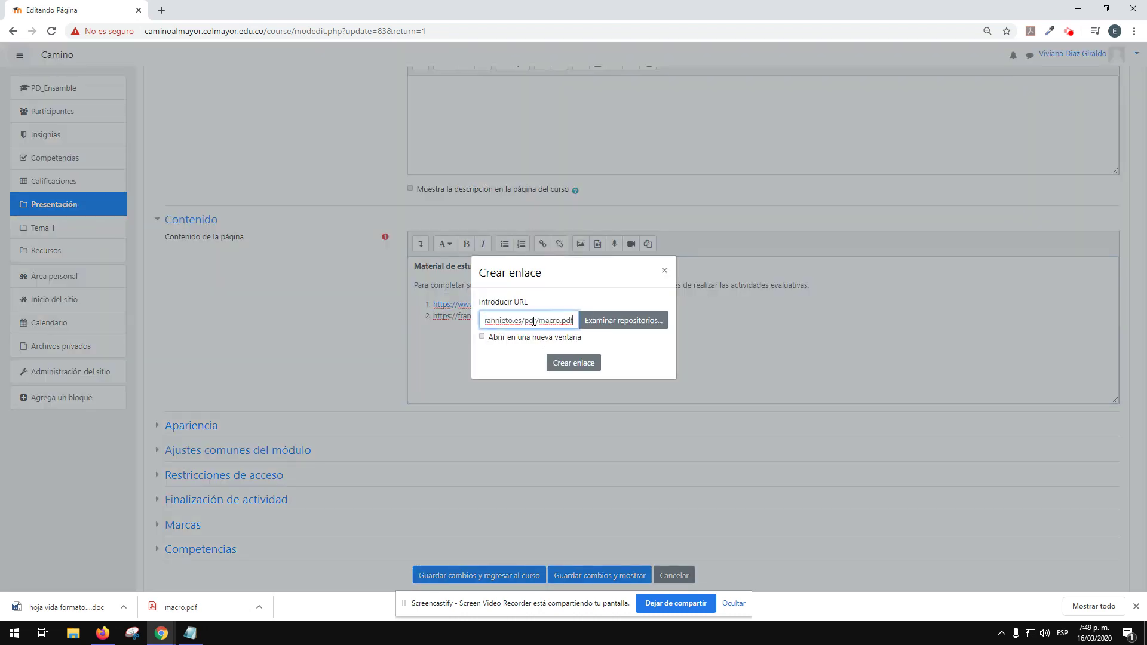
{"action": "left_click", "coordinate": [482, 337]}
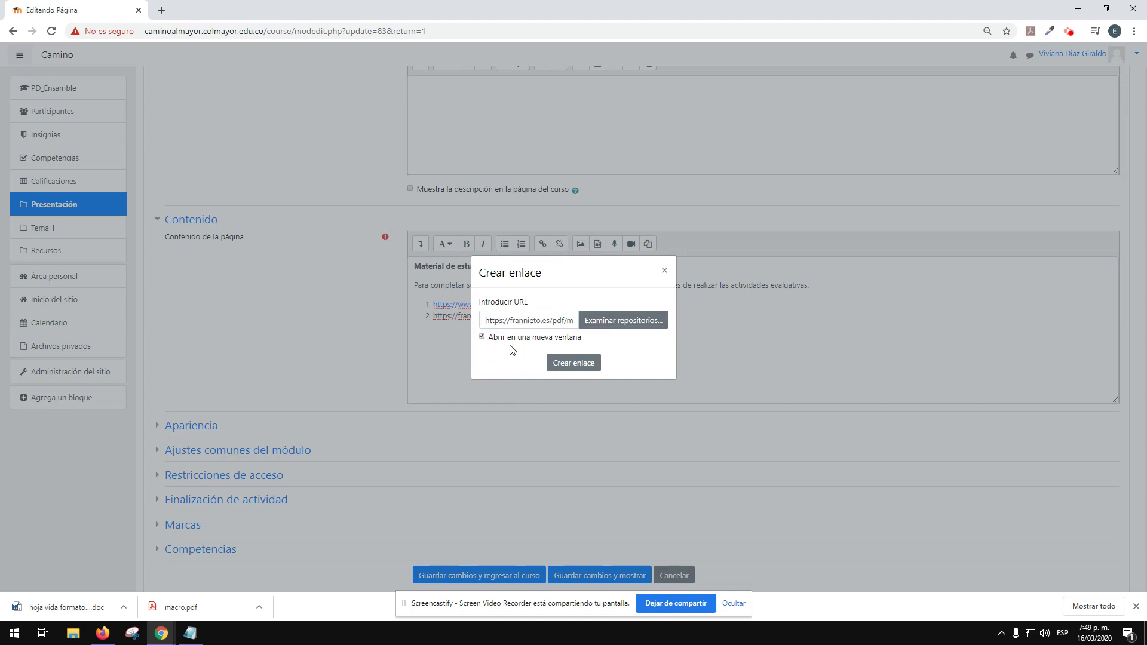
{"action": "left_click", "coordinate": [567, 363]}
{"action": "left_click", "coordinate": [604, 575]}
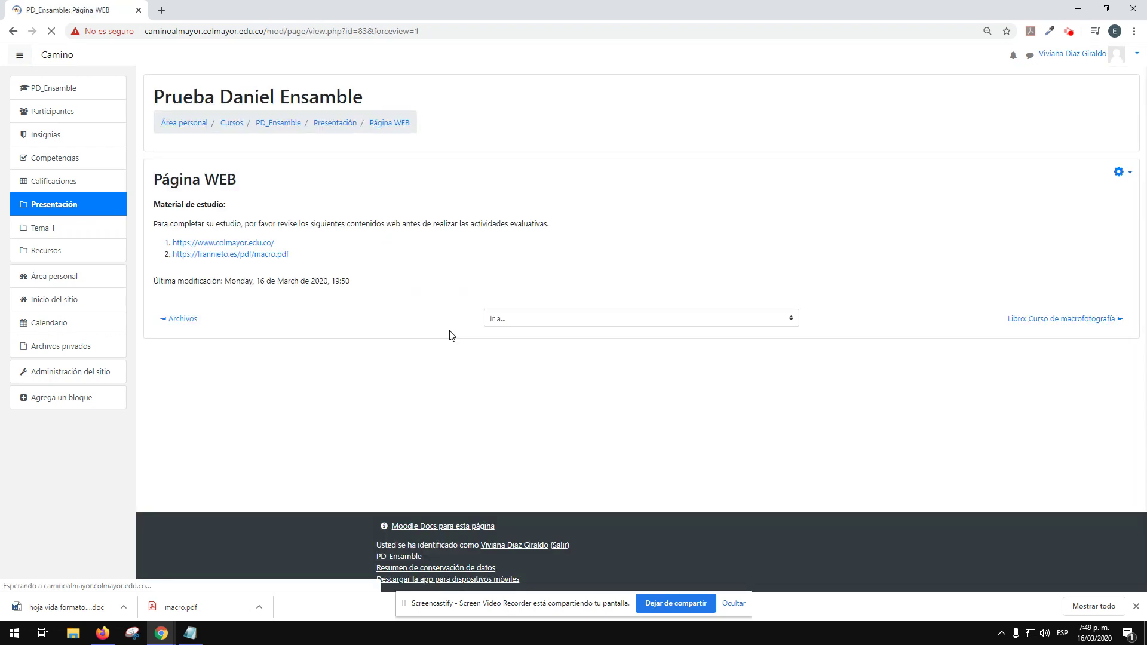
- Test both links on the published page and return to Página WEB after viewing each target
{"action": "left_click", "coordinate": [236, 243]}
{"action": "left_click", "coordinate": [117, 9]}
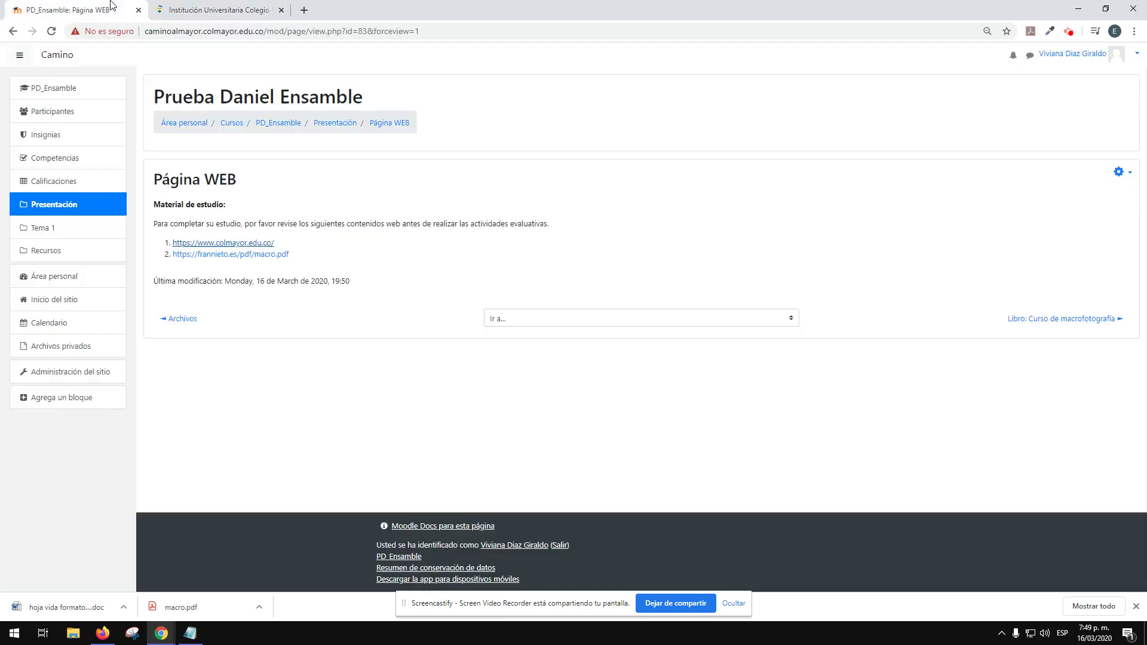
{"action": "left_click", "coordinate": [163, 11]}
{"action": "left_click", "coordinate": [97, 6]}
{"action": "left_click", "coordinate": [197, 255]}
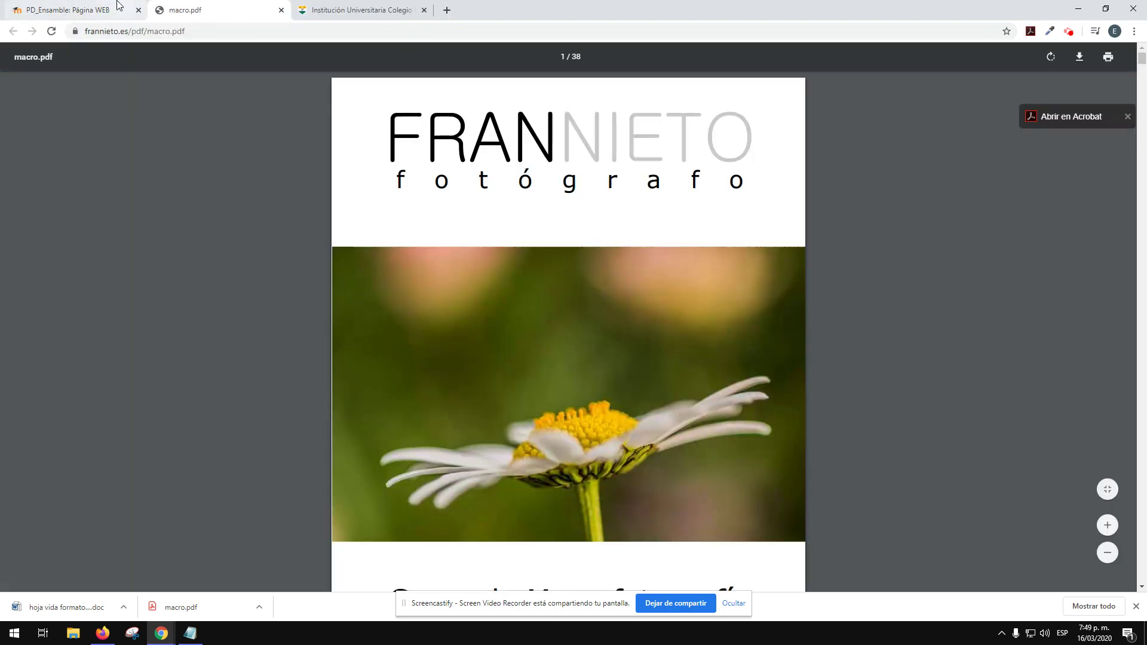
{"action": "left_click", "coordinate": [123, 7]}
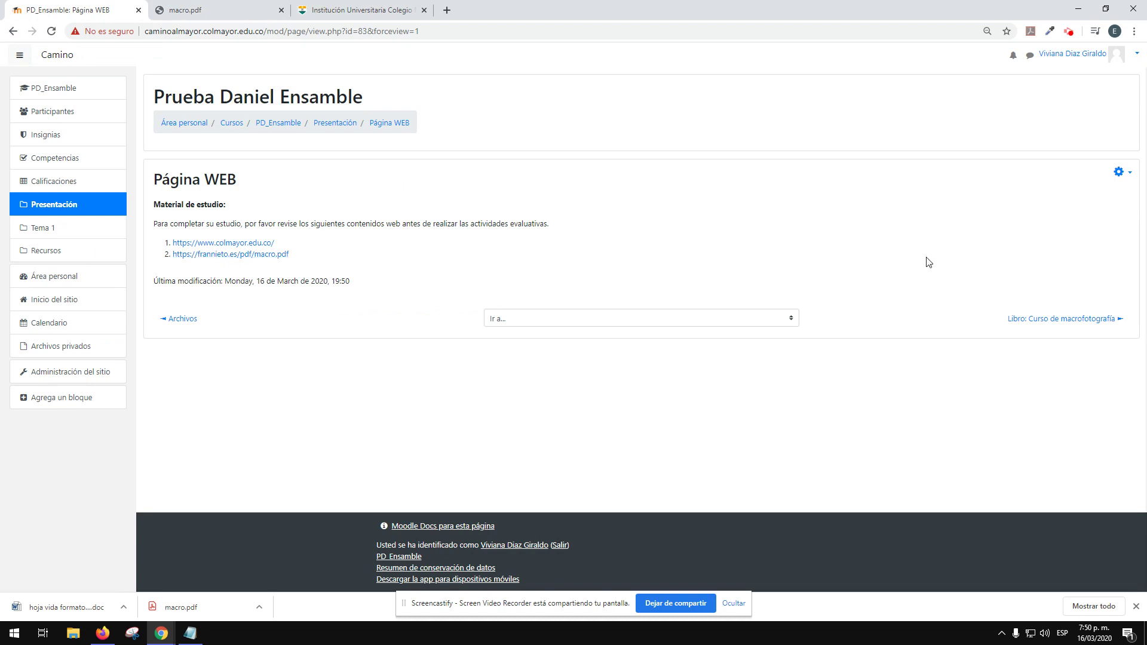
{"action": "left_click", "coordinate": [218, 15]}
{"action": "left_click", "coordinate": [106, 11]}
- Reopen the settings of Página WEB and start a new paragraph below the numbered list of links in the page content
{"action": "left_click", "coordinate": [1121, 172]}
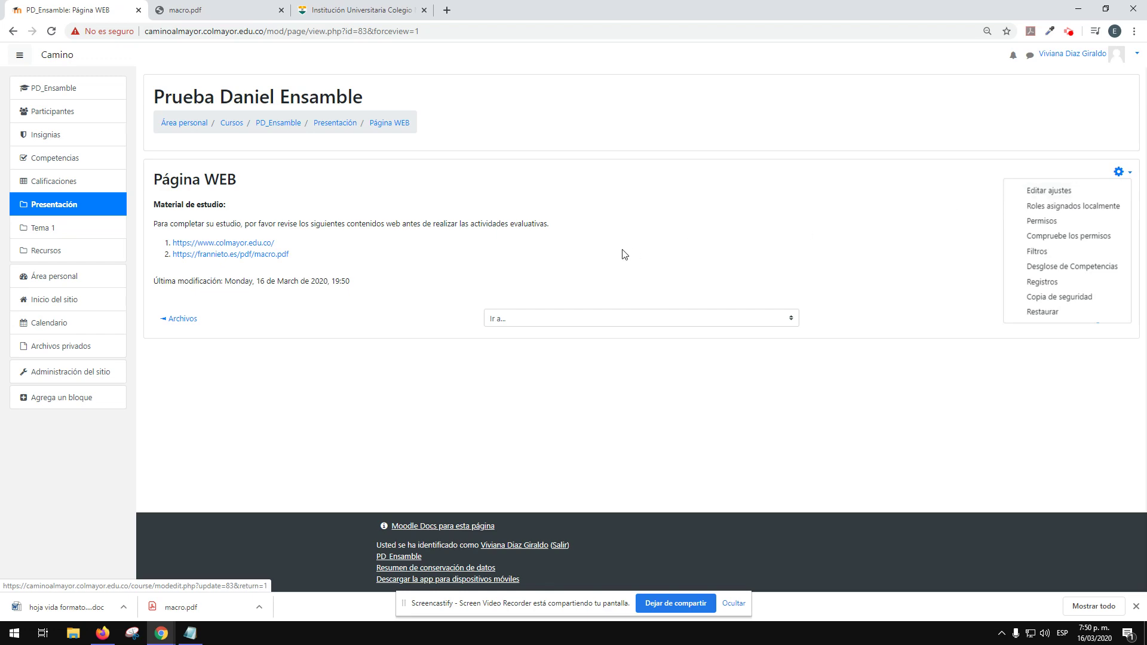
{"action": "left_click", "coordinate": [1052, 196]}
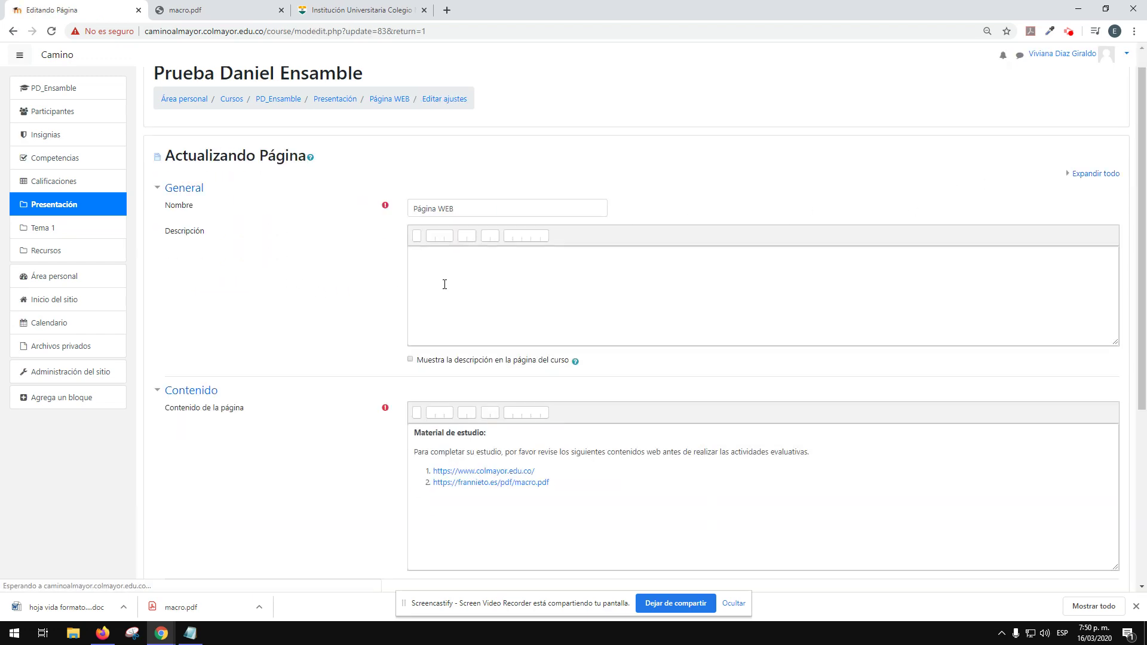
{"action": "scroll", "coordinate": [477, 297], "scroll_direction": "down", "scroll_amount": 4}
{"action": "left_click", "coordinate": [491, 214]}
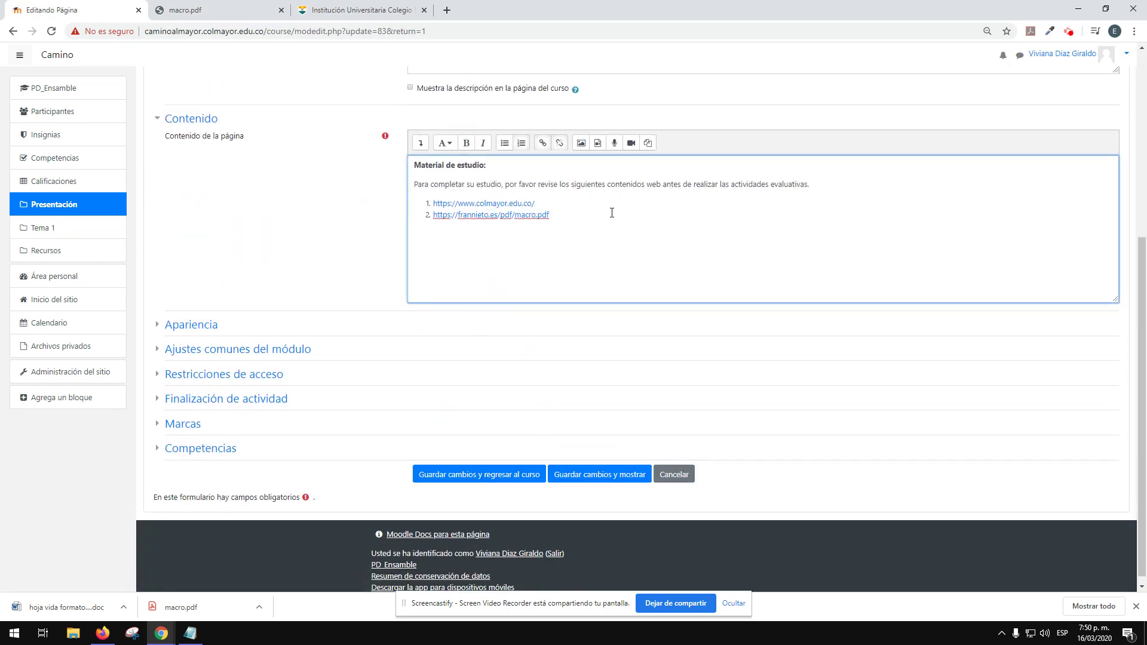
{"action": "key", "text": "Return"}
{"action": "key", "text": "Return"}
- Record a short audio clip of a few seconds, insert it below the links, and save and display the page
{"action": "left_click", "coordinate": [615, 144]}
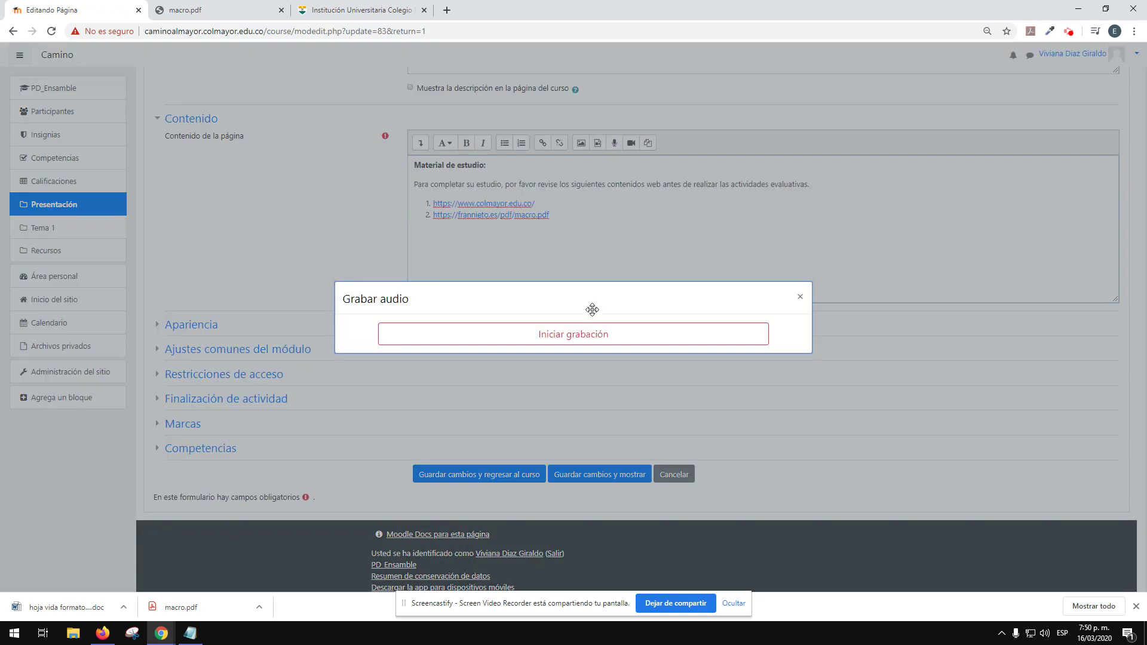
{"action": "left_click", "coordinate": [586, 333]}
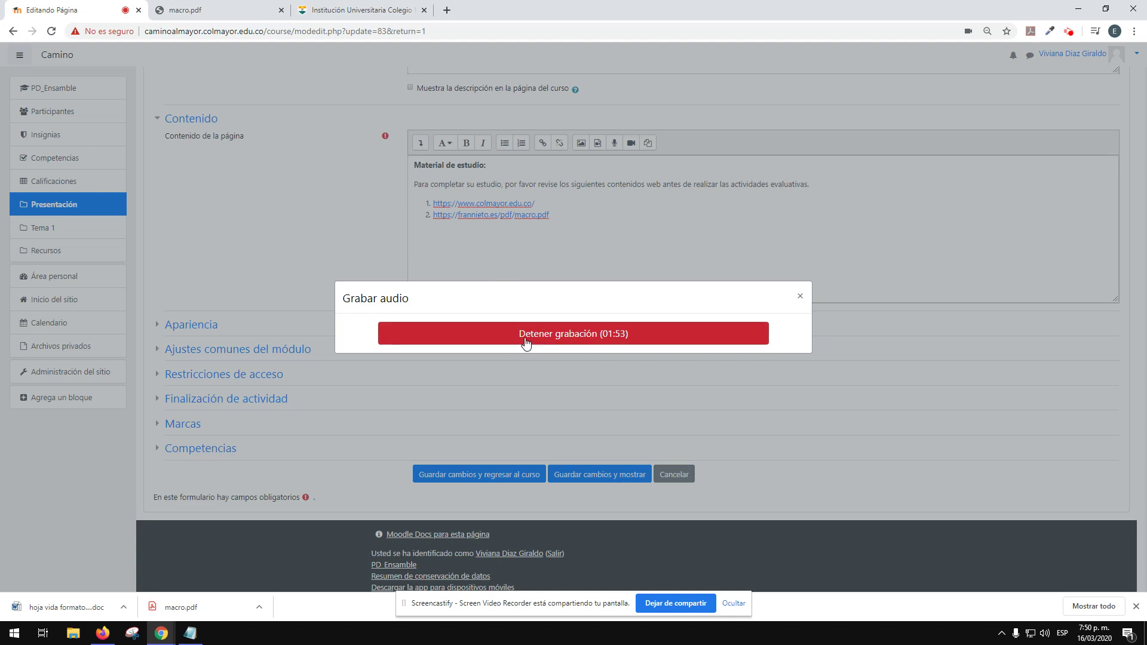
{"action": "left_click", "coordinate": [526, 344]}
{"action": "left_click", "coordinate": [532, 362]}
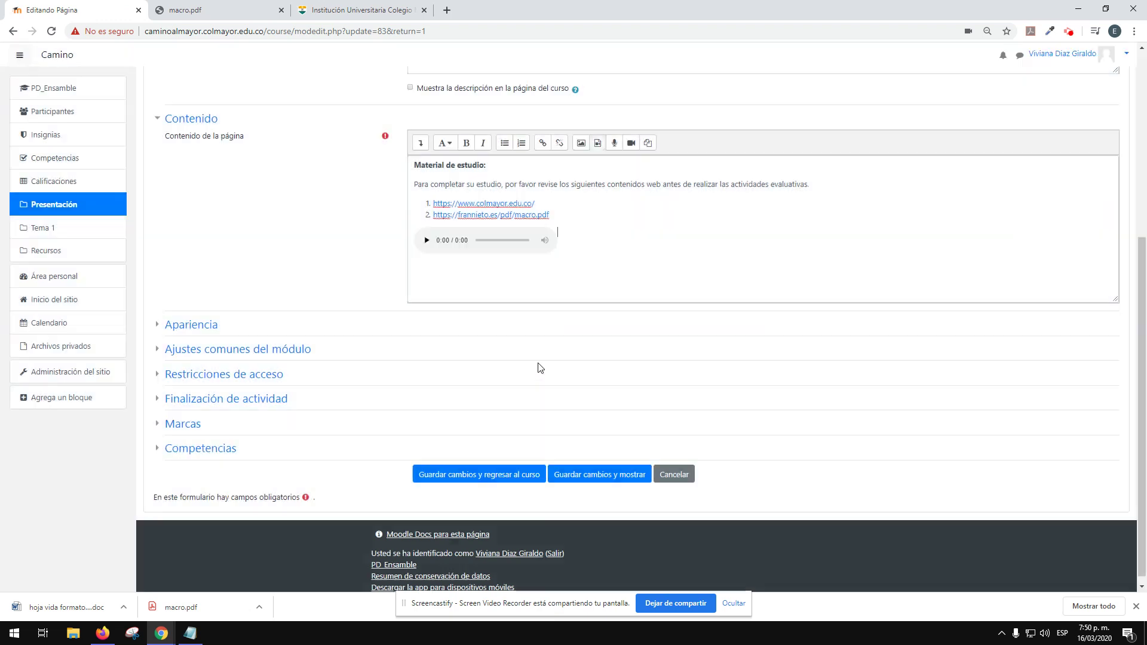
{"action": "left_click", "coordinate": [609, 480]}
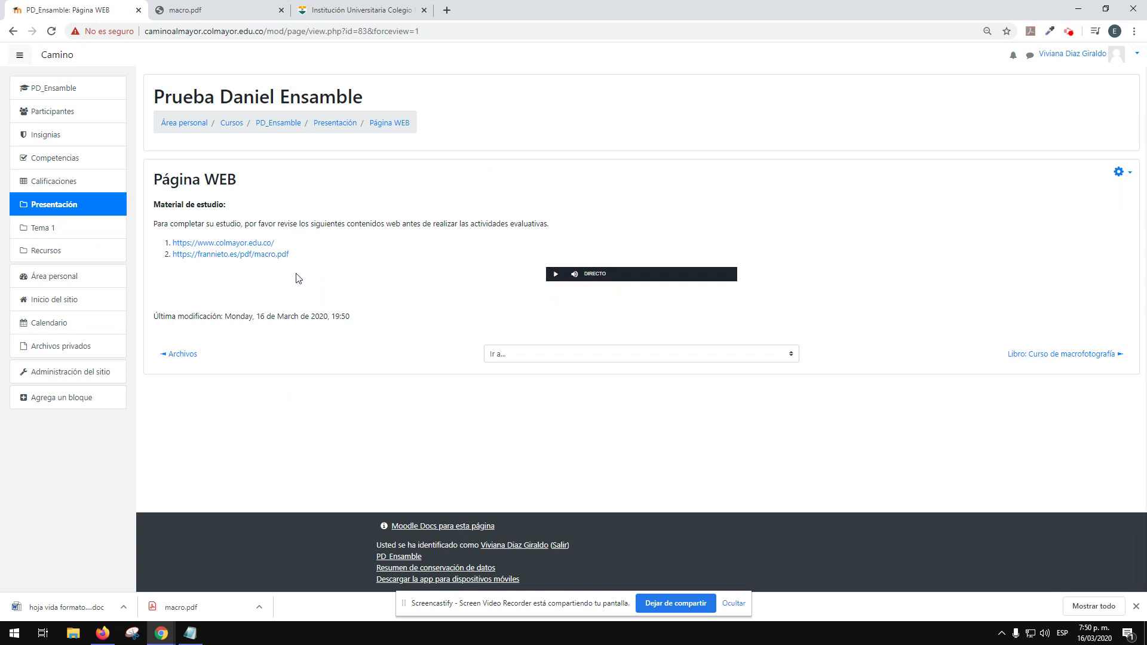
- Go back to the Presentación section and open Página WEB from its list of resources to review it
{"action": "left_click", "coordinate": [334, 122]}
{"action": "scroll", "coordinate": [353, 269], "scroll_direction": "down", "scroll_amount": 3}
{"action": "scroll", "coordinate": [305, 441], "scroll_direction": "down", "scroll_amount": 2}
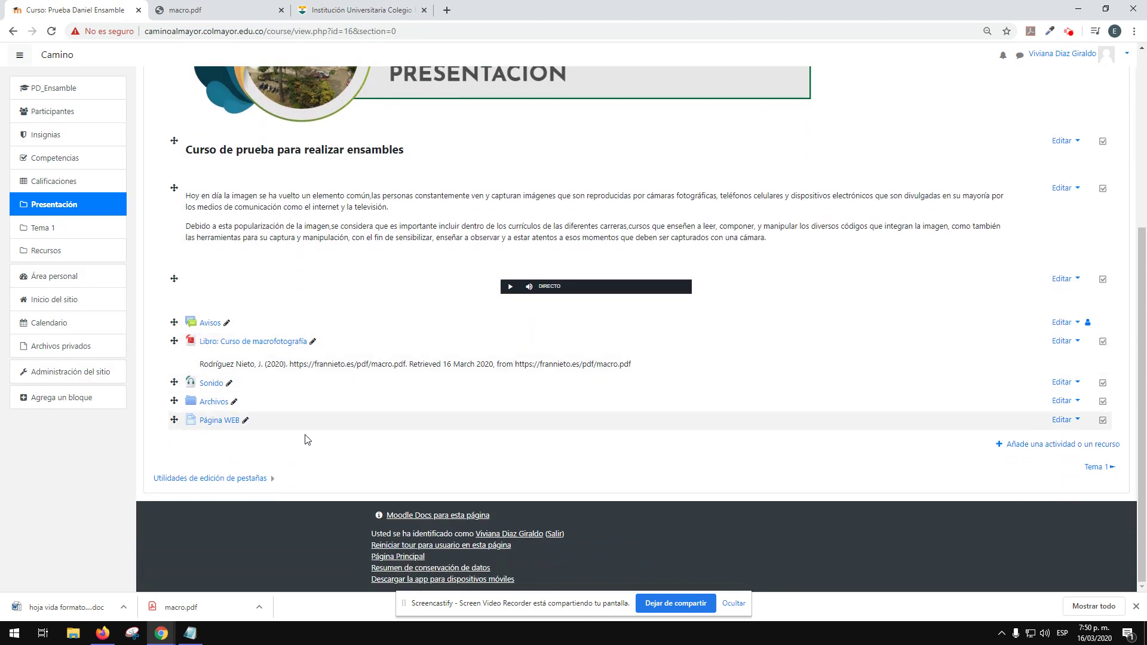
{"action": "left_click", "coordinate": [216, 421]}
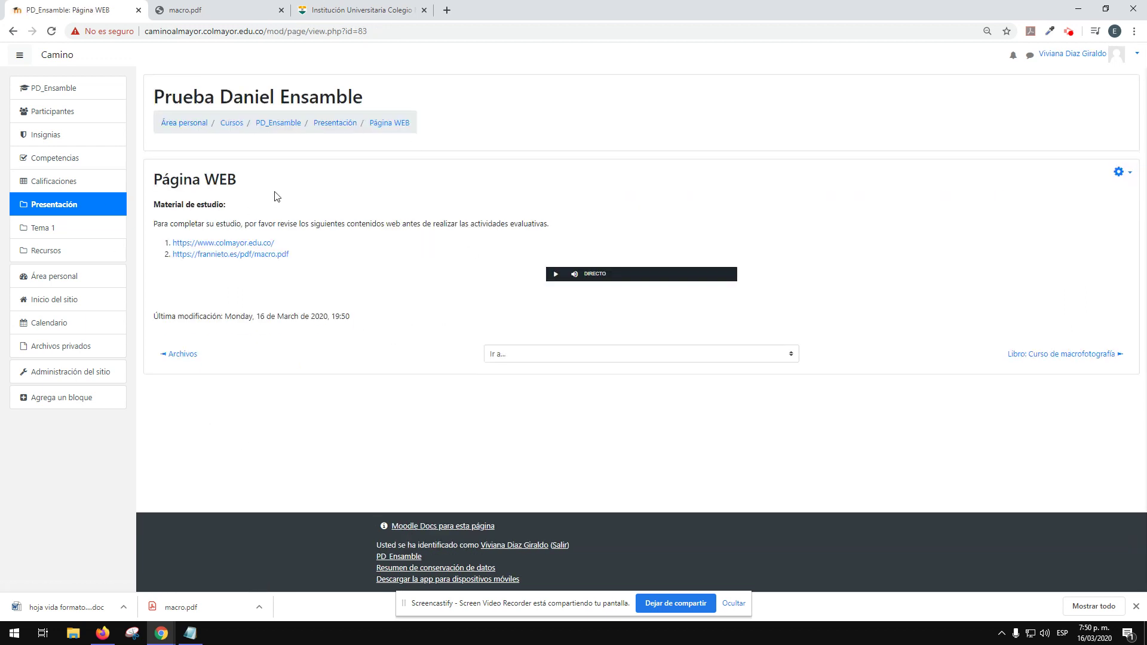